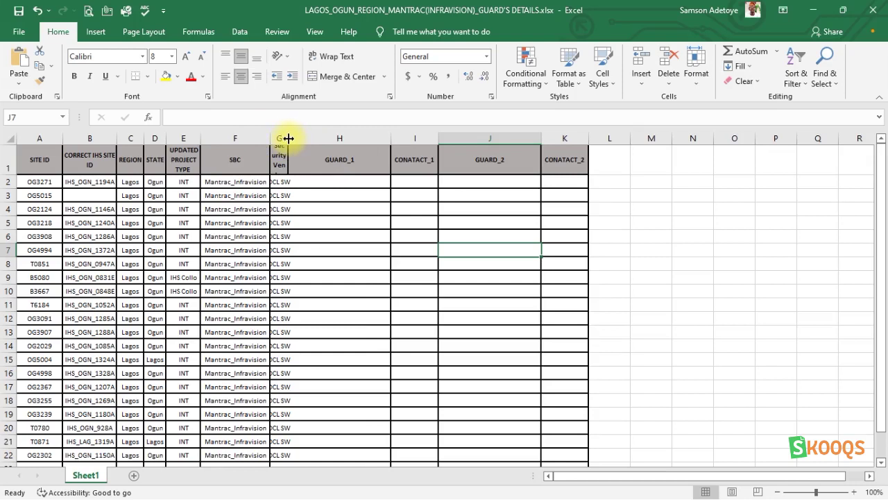
# Step: Widen the Security Vendor column just enough for its two-line heading and the DCL SW entries to fit
pyautogui.moveTo(288, 138); pyautogui.dragTo(405, 140)
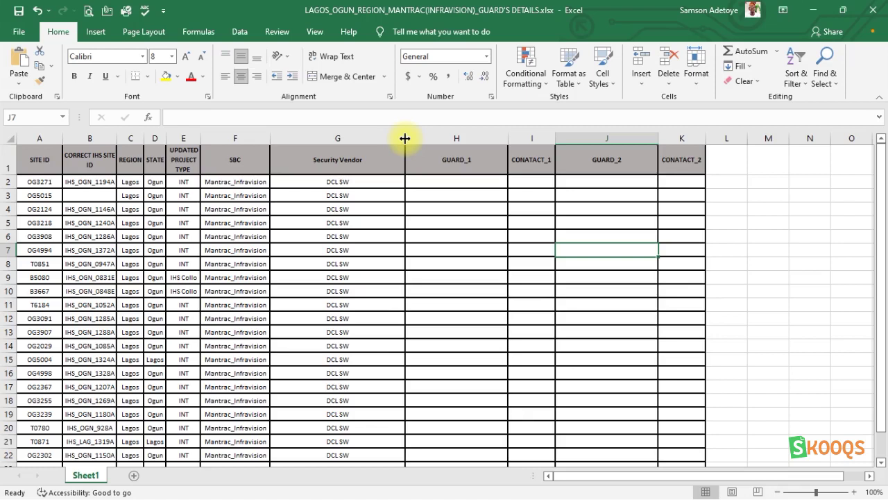
pyautogui.moveTo(405, 138); pyautogui.dragTo(310, 136)
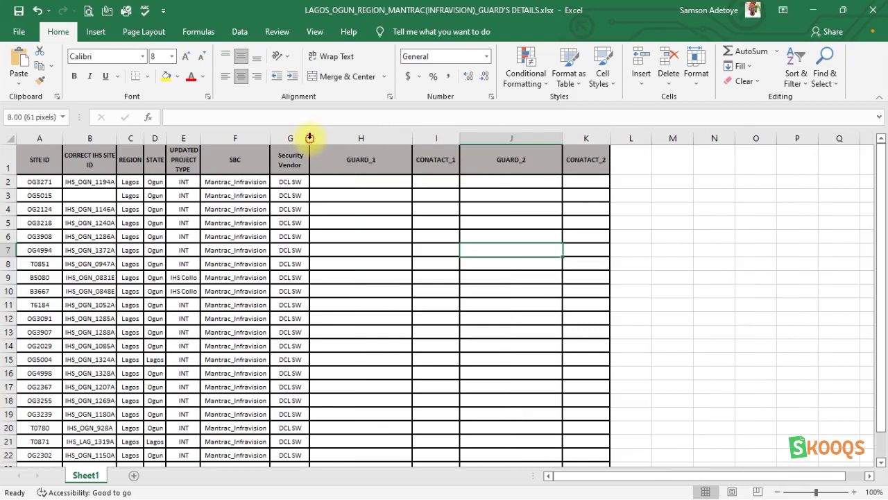
pyautogui.moveTo(310, 138); pyautogui.dragTo(300, 137)
pyautogui.click(310, 136)
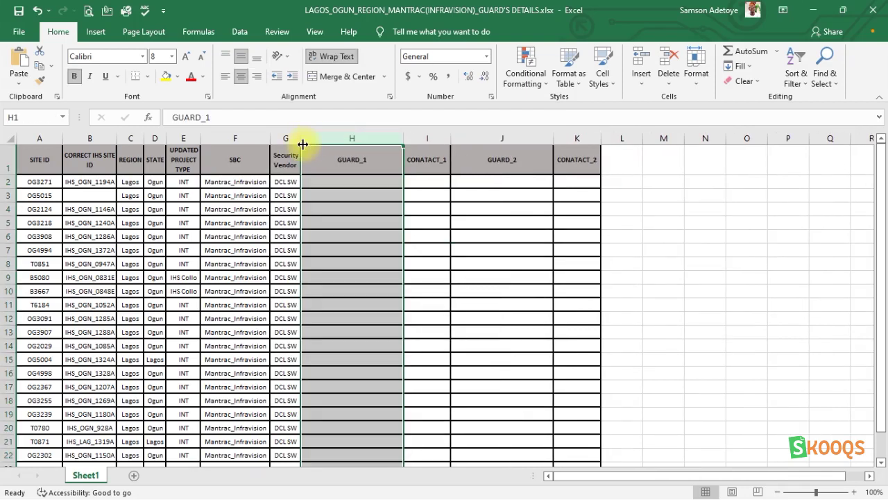
pyautogui.click(300, 139)
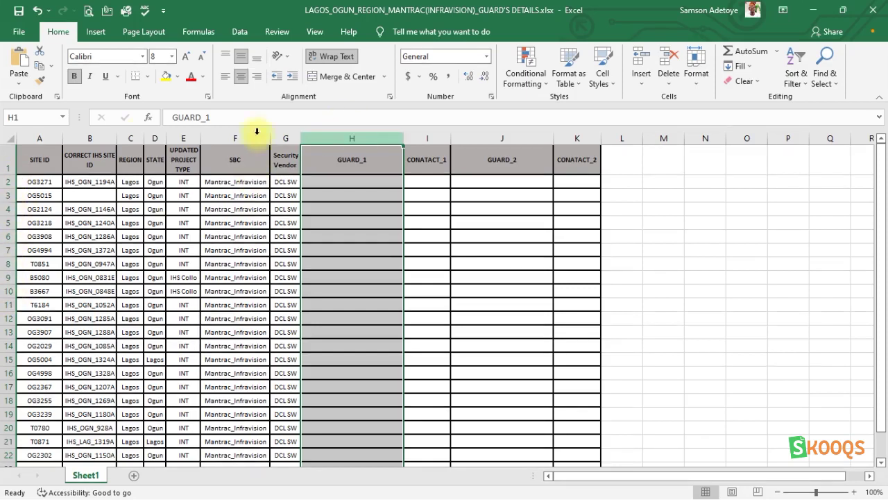
# Step: Try shrinking the height of row 2, and undo the change
pyautogui.click(9, 194)
pyautogui.moveTo(11, 189); pyautogui.dragTo(12, 182)
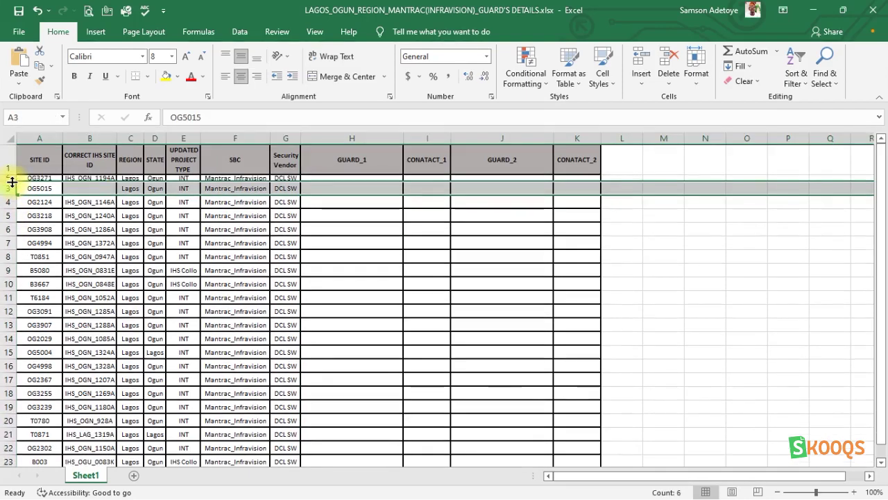
pyautogui.hotkey('ctrl', 'z')
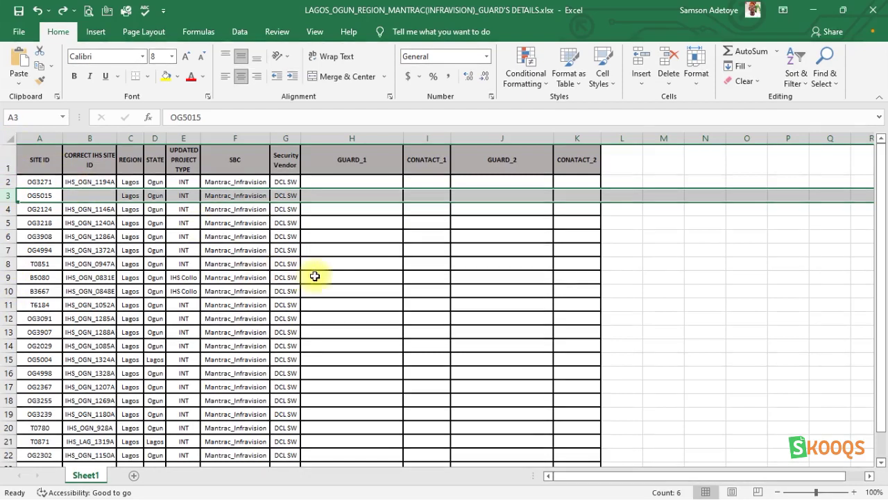
# Step: Give all rows of the sheet one uniform height, about 1.7 times the height of the existing data rows
pyautogui.click(11, 138)
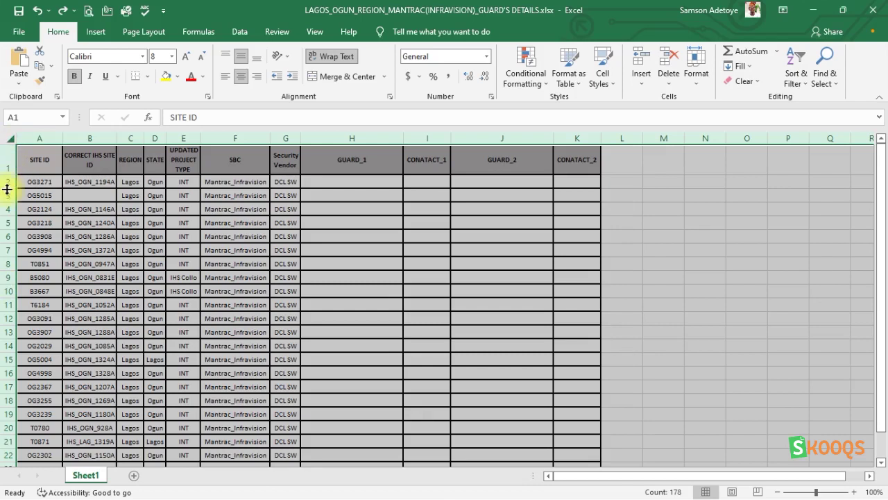
pyautogui.moveTo(8, 187); pyautogui.dragTo(8, 199)
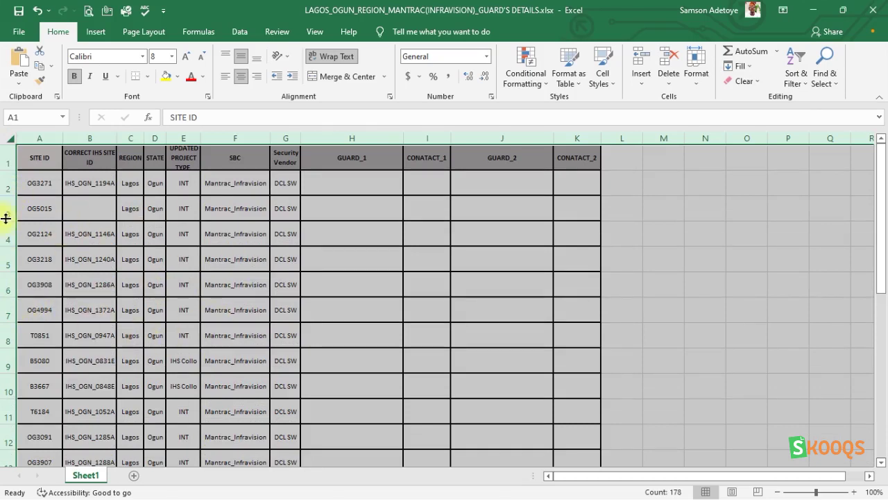
pyautogui.moveTo(6, 195); pyautogui.dragTo(6, 170)
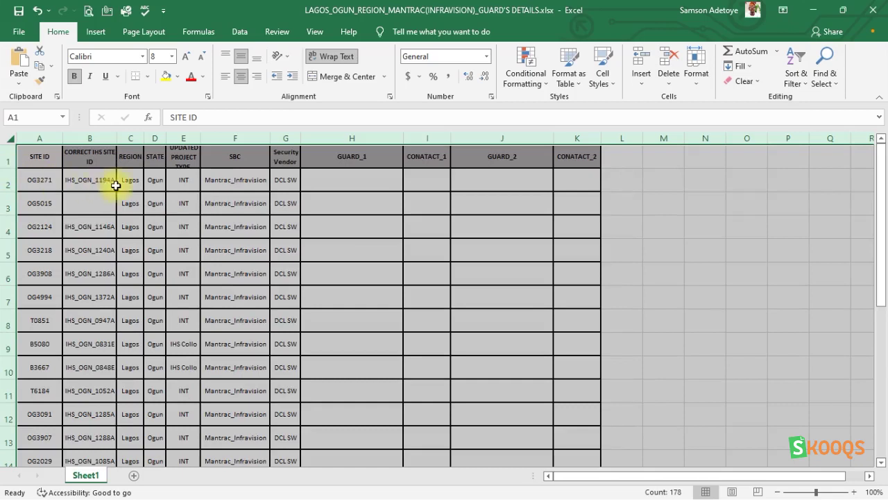
pyautogui.click(21, 161)
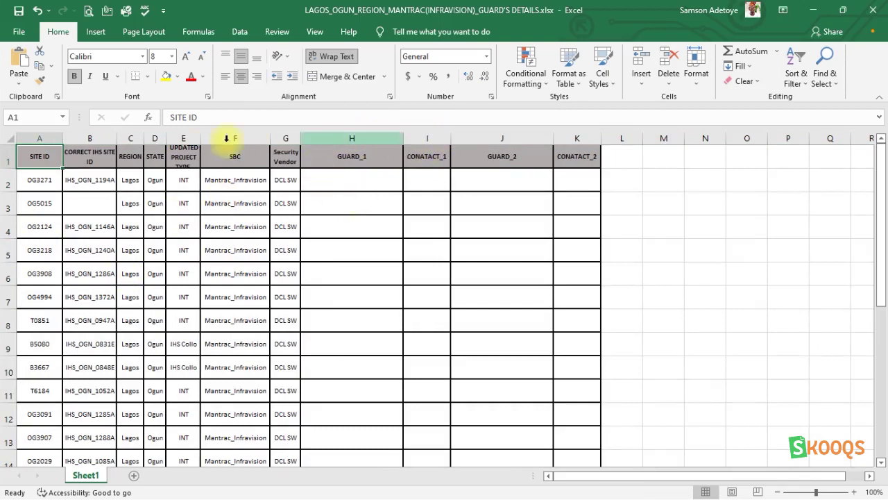
# Step: Insert a blank column before the GUARD_1 column
pyautogui.click(371, 141)
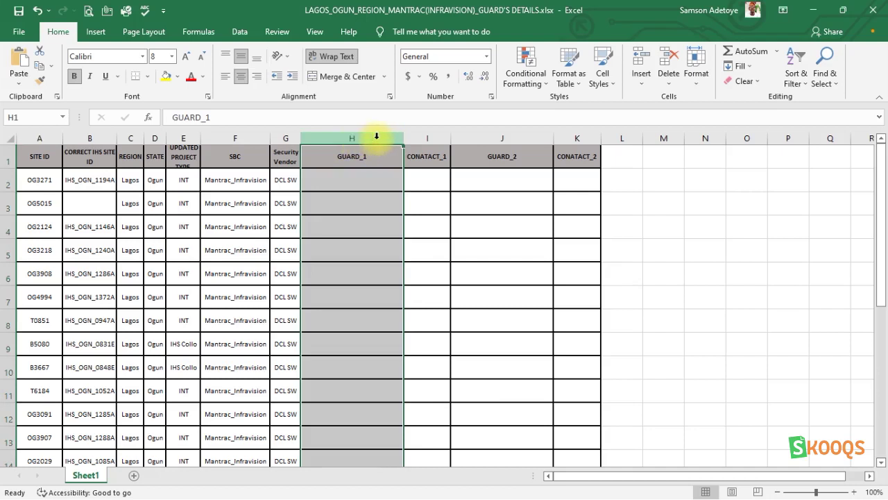
pyautogui.click(642, 82)
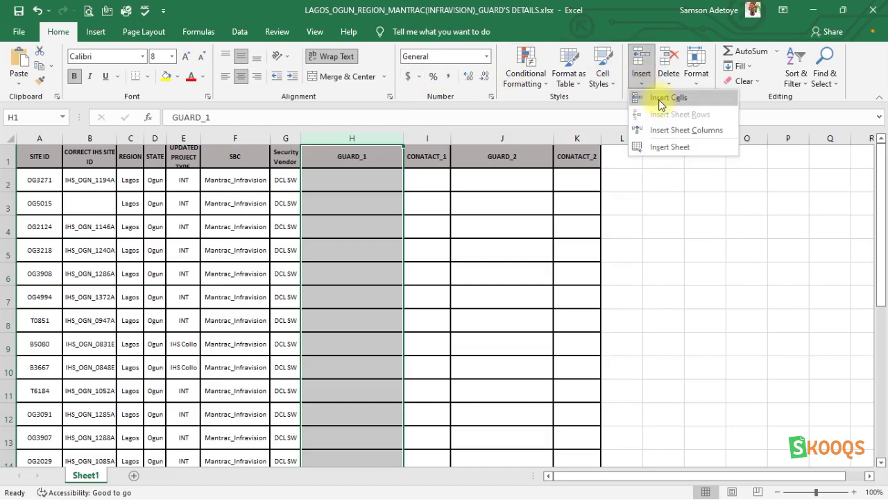
pyautogui.click(668, 97)
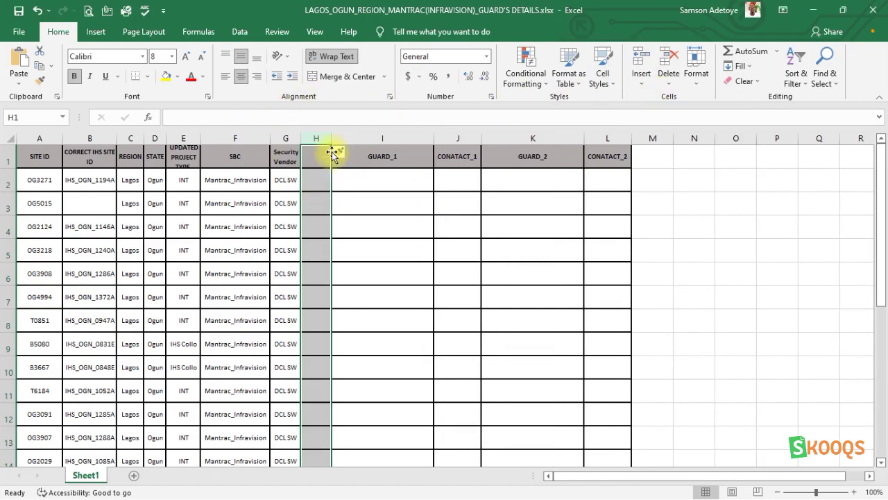
pyautogui.click(10, 250)
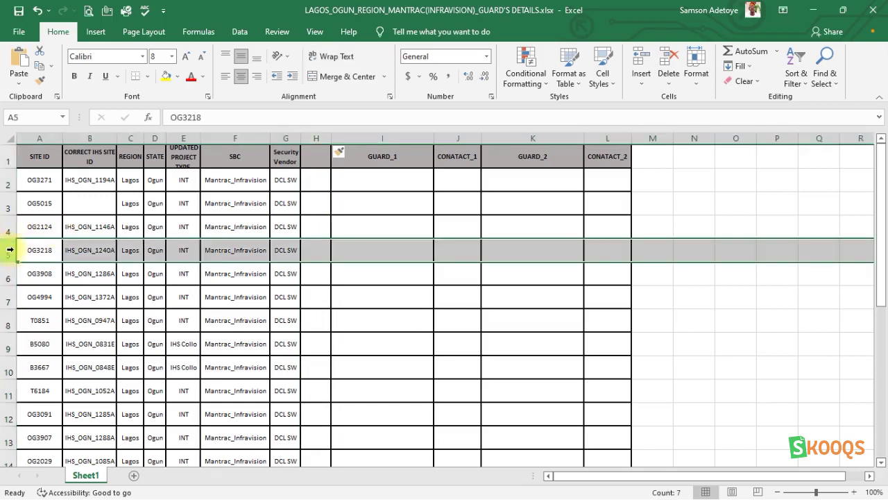
pyautogui.click(95, 252)
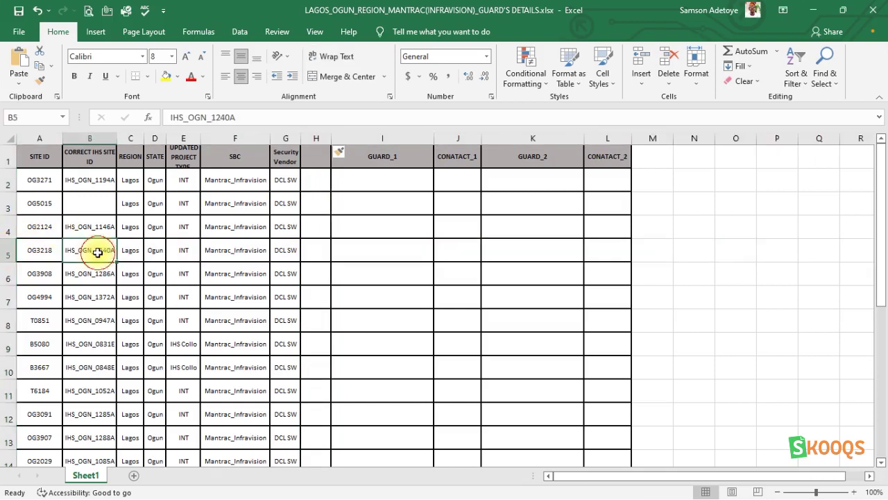
pyautogui.click(49, 252)
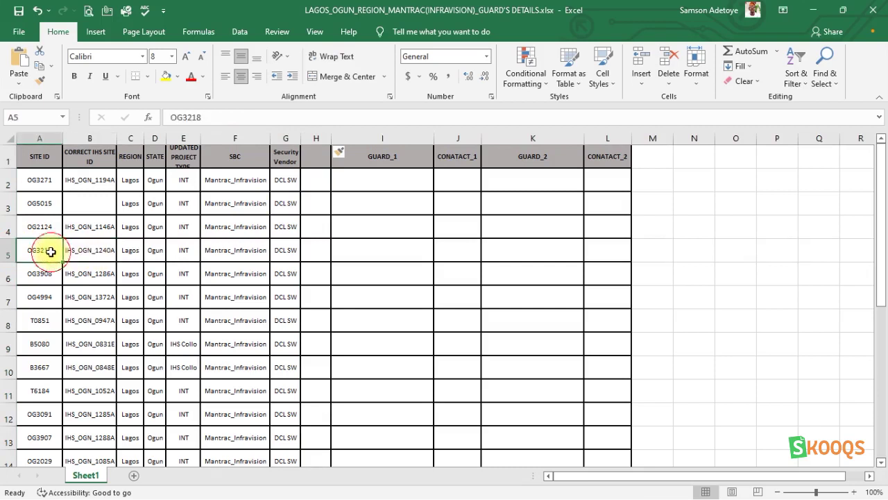
pyautogui.click(132, 252)
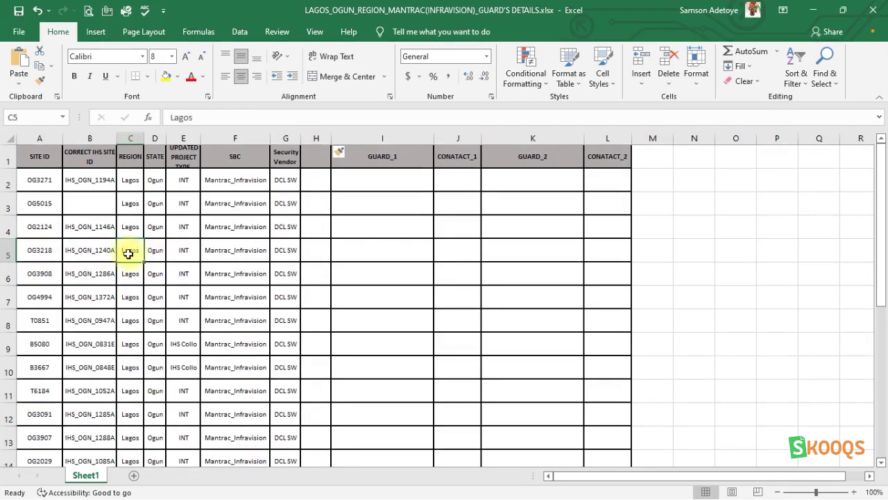
pyautogui.click(77, 280)
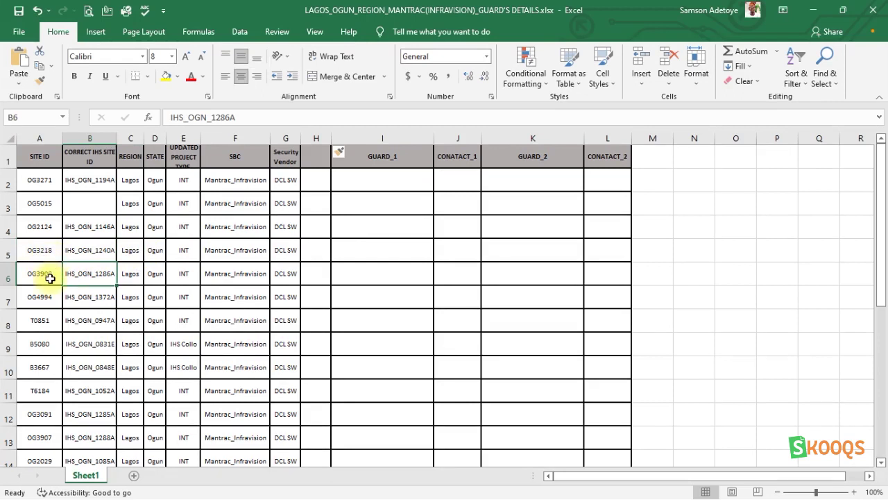
# Step: Insert a blank cell at A6 with the existing cells shifted right, and undo the insertion
pyautogui.click(44, 279)
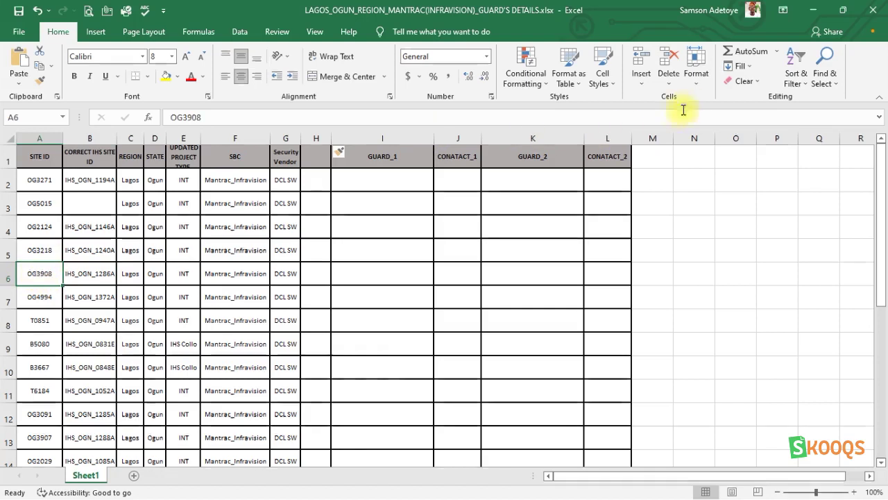
pyautogui.click(641, 83)
pyautogui.click(671, 96)
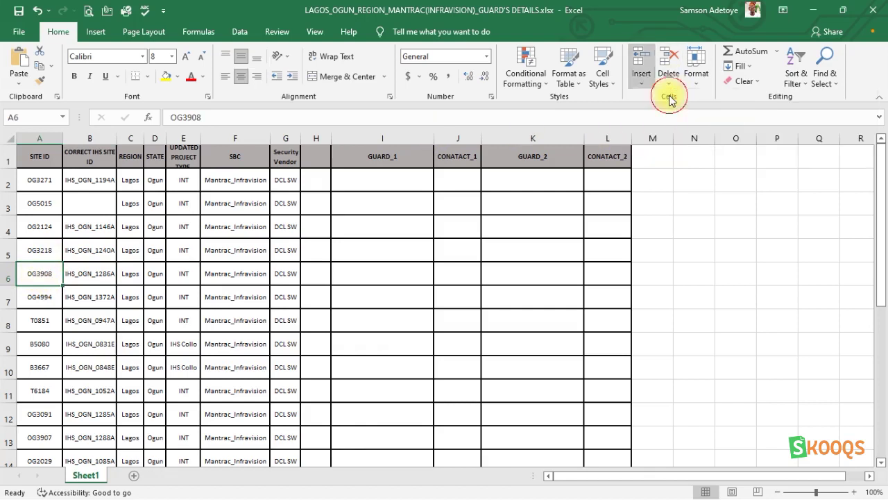
pyautogui.click(298, 384)
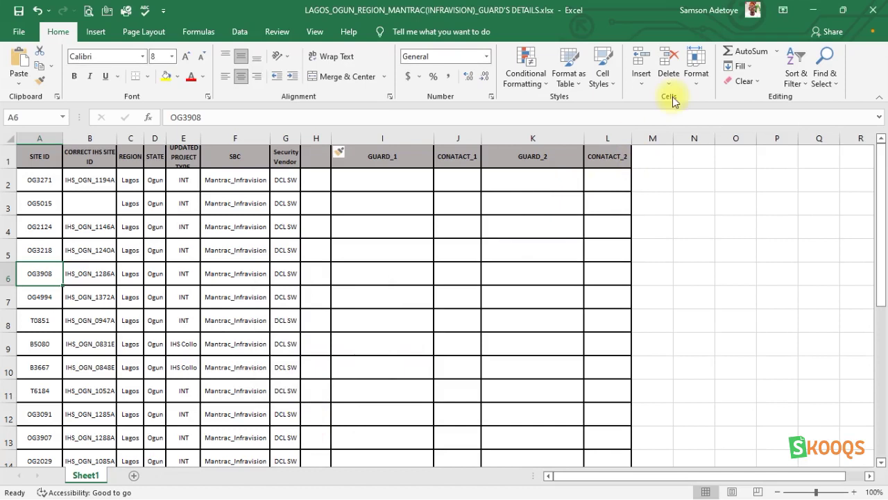
pyautogui.click(643, 79)
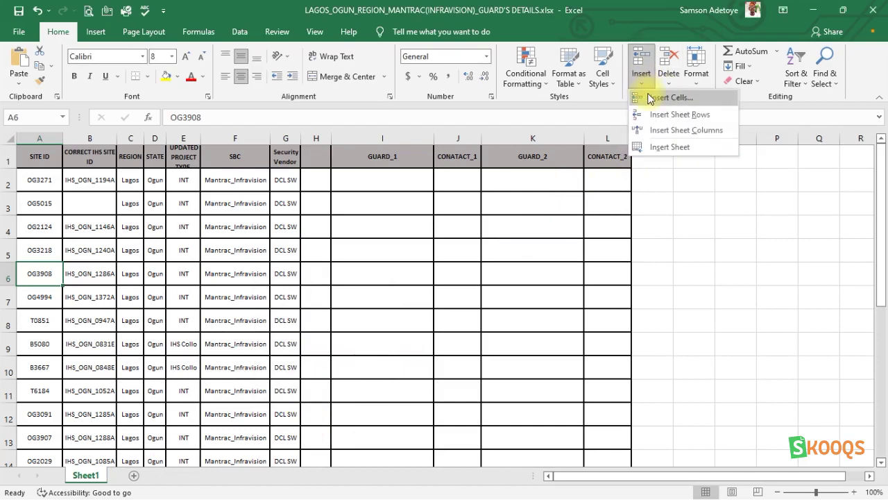
pyautogui.click(667, 98)
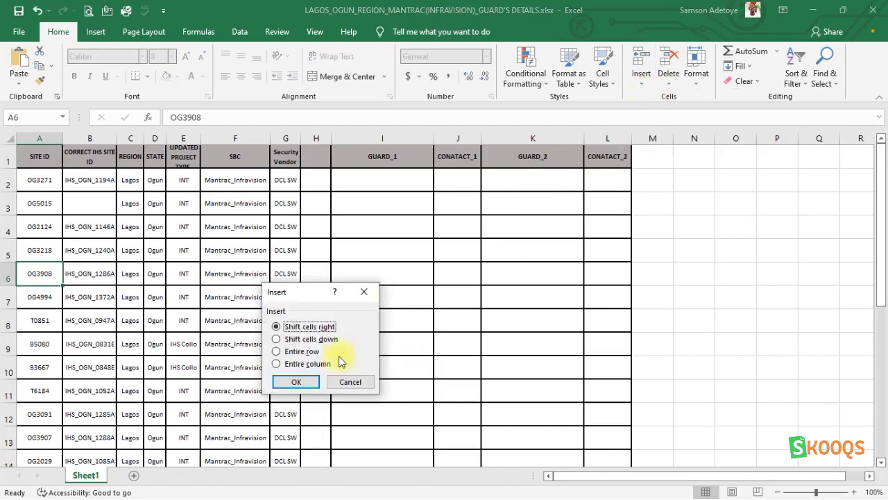
pyautogui.click(278, 382)
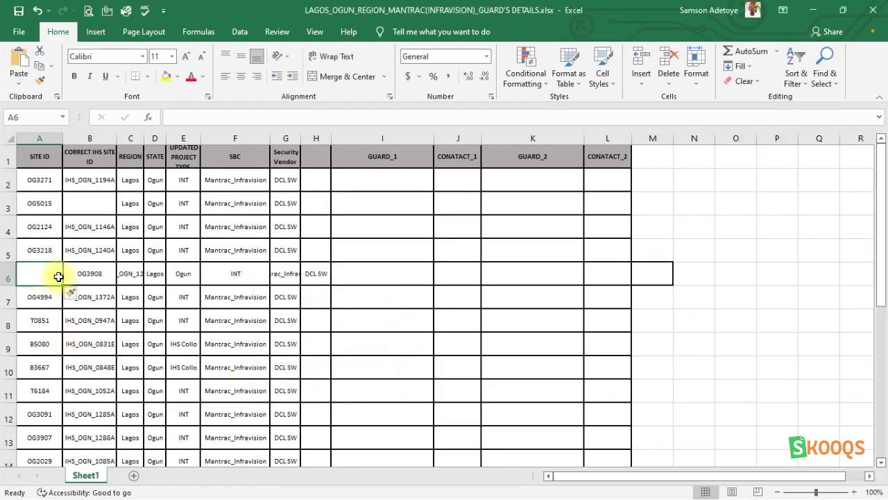
pyautogui.hotkey('ctrl', 'z')
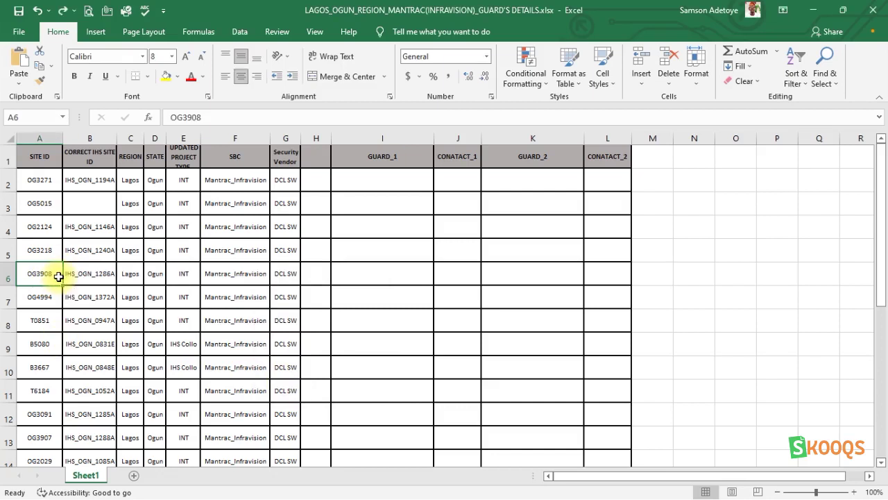
# Step: Delete the entire row 8 for site T0851, and undo the deletion
pyautogui.click(231, 302)
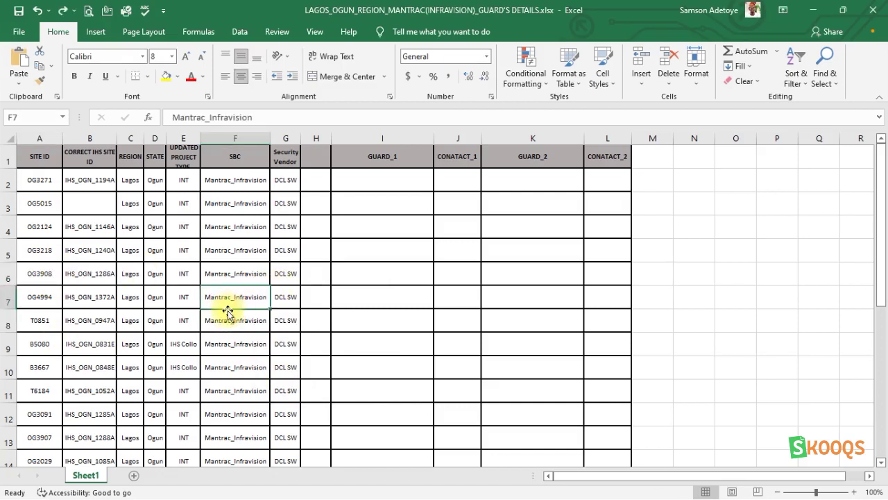
pyautogui.click(226, 314)
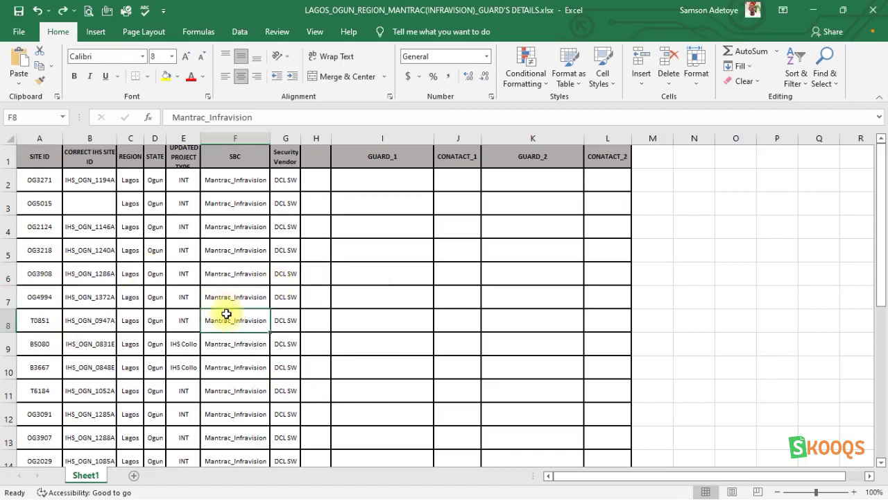
pyautogui.click(8, 321)
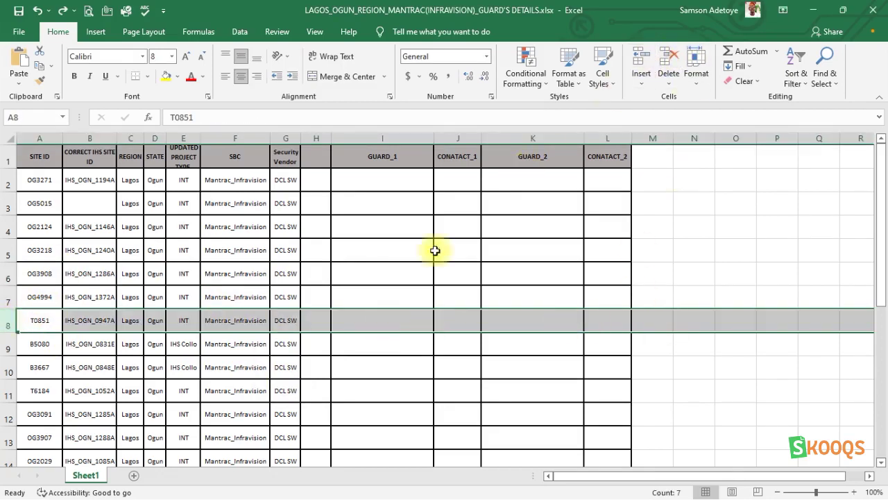
pyautogui.click(664, 82)
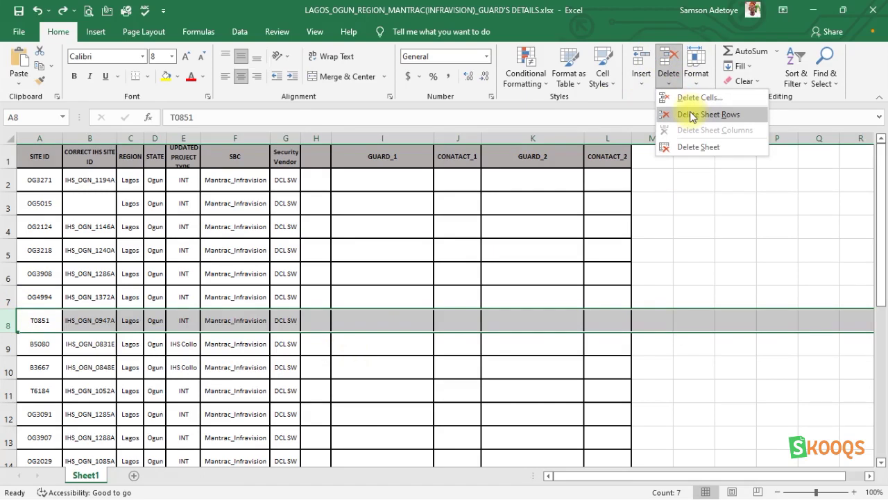
pyautogui.click(691, 116)
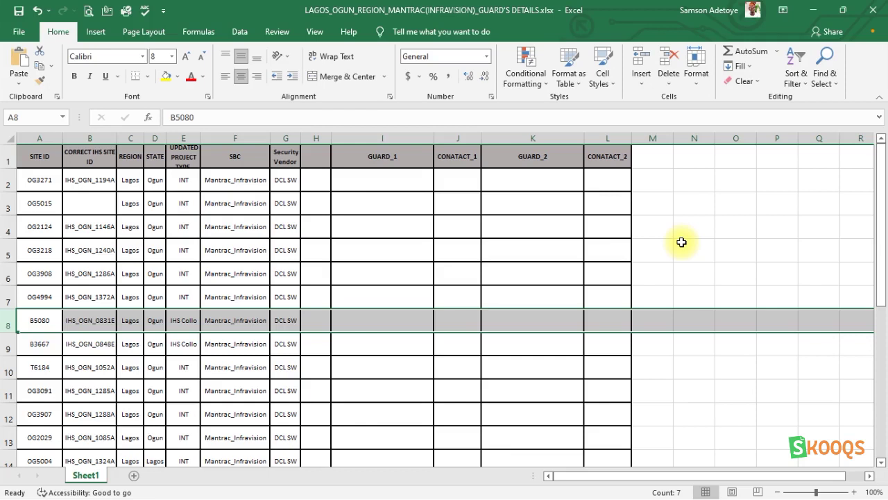
pyautogui.hotkey('ctrl', 'z')
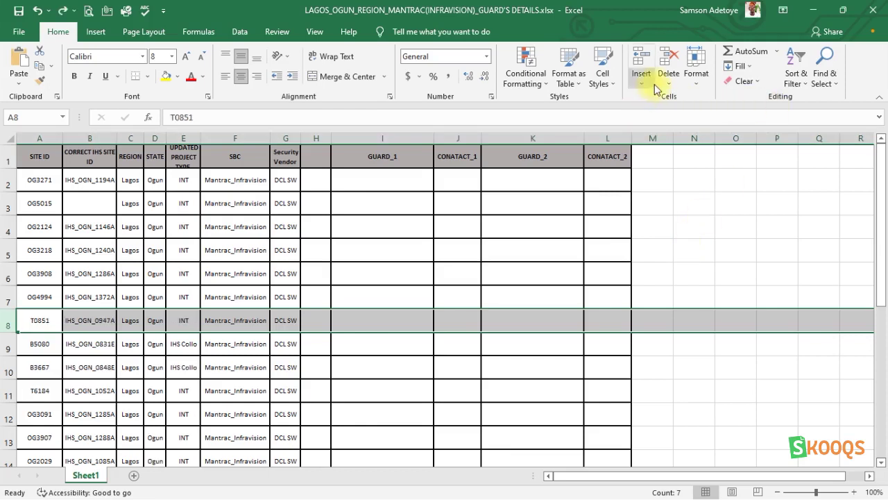
pyautogui.click(351, 184)
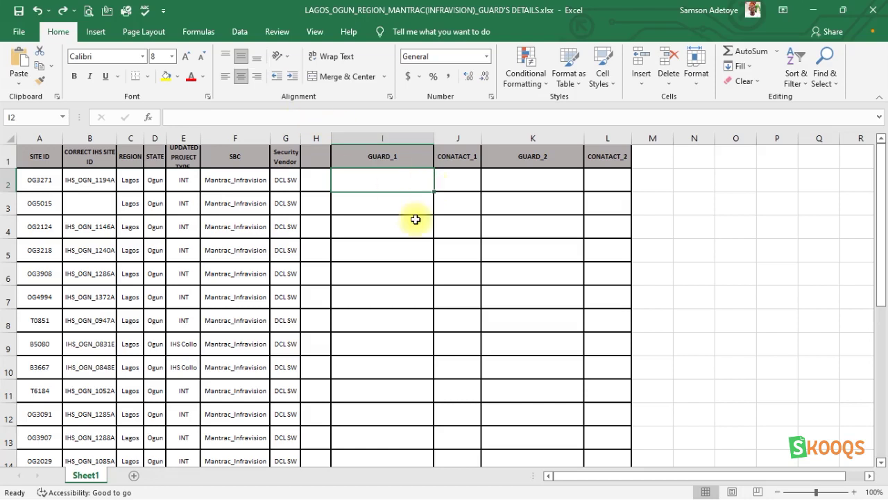
pyautogui.click(314, 155)
pyautogui.click(350, 157)
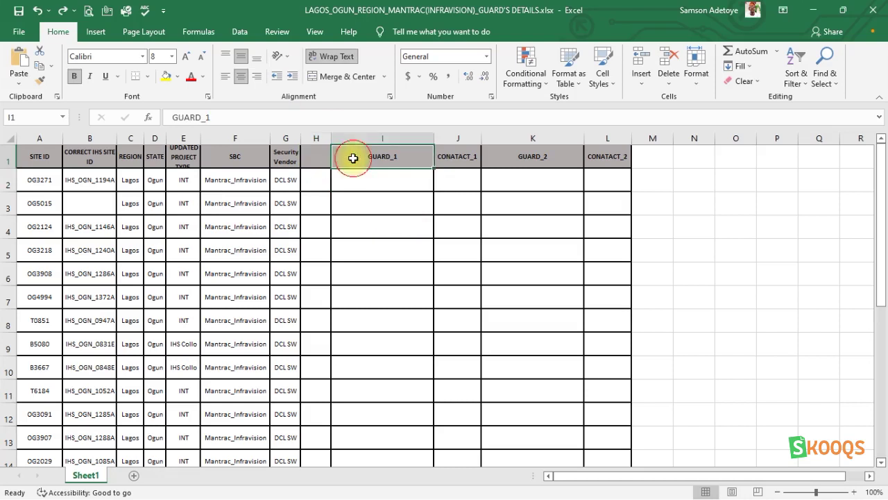
pyautogui.click(457, 160)
pyautogui.click(511, 162)
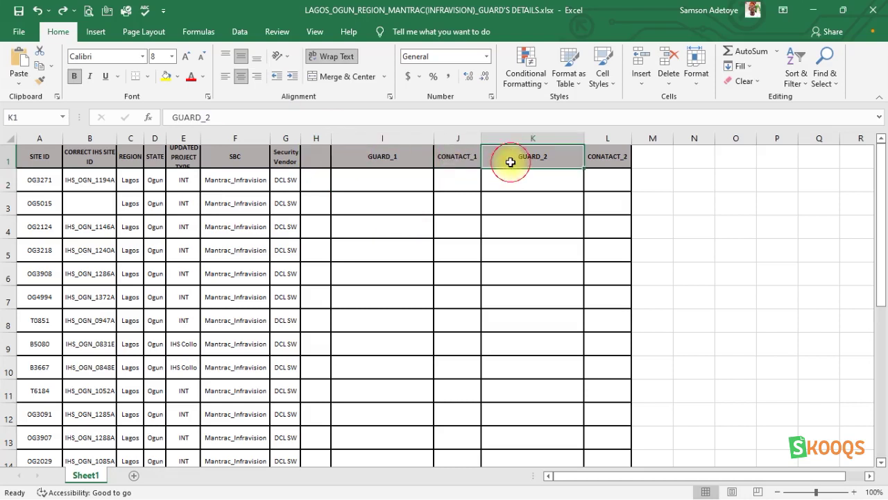
pyautogui.click(606, 164)
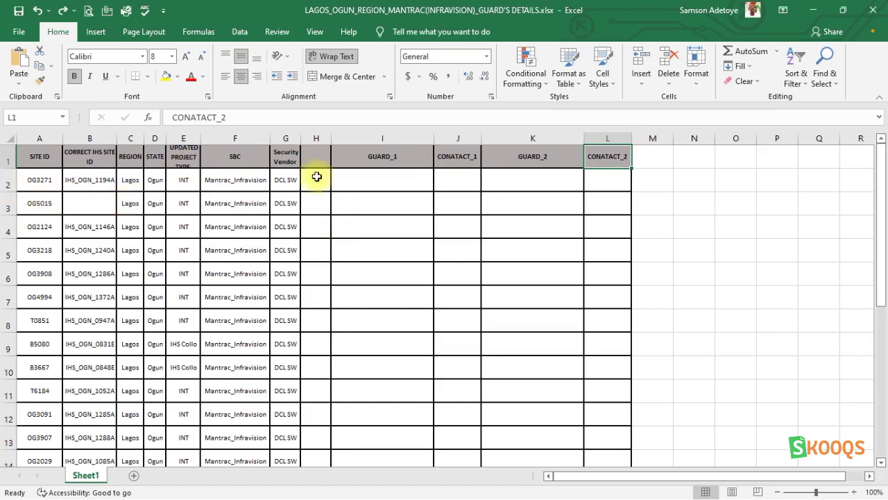
# Step: Hide columns H through L, from the blank column to CONATACT_2
pyautogui.moveTo(315, 138); pyautogui.dragTo(605, 191)
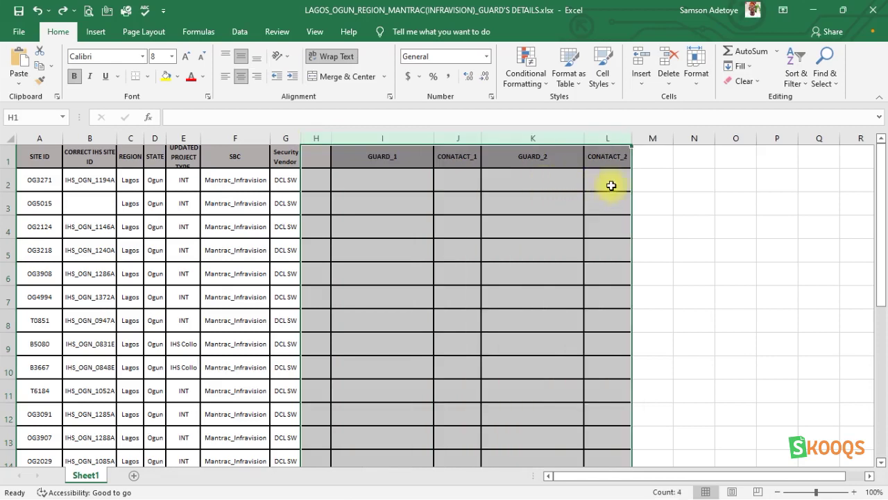
pyautogui.click(633, 148)
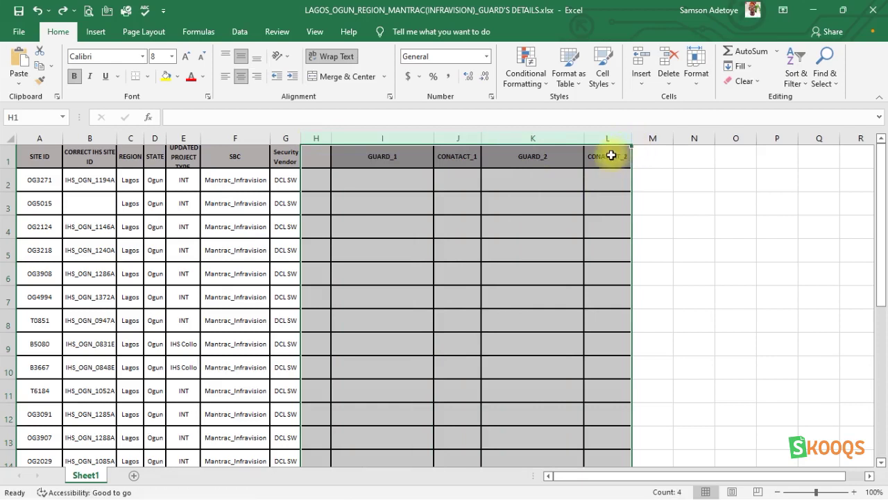
pyautogui.rightClick(611, 156)
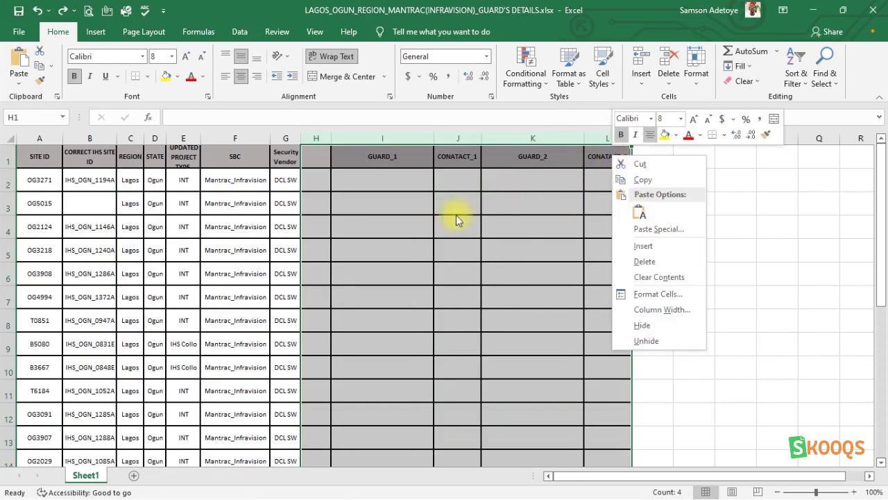
pyautogui.click(639, 326)
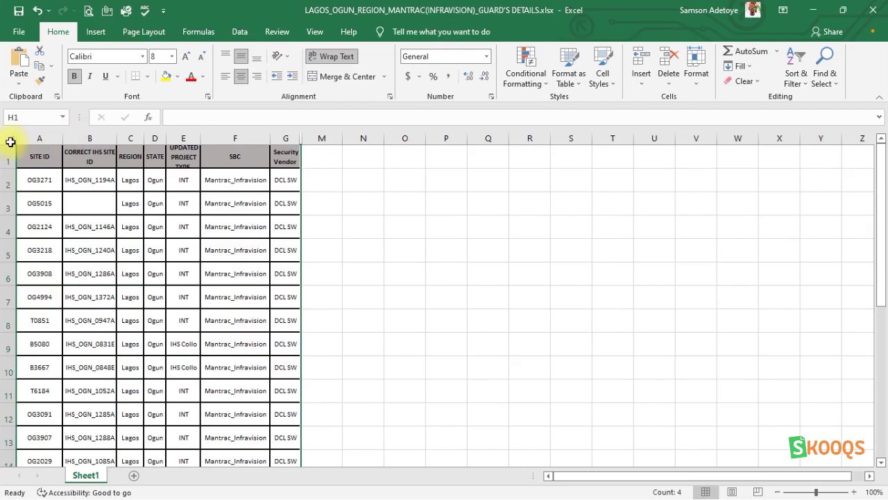
# Step: Reveal the hidden columns H through L by giving all columns of the sheet one uniform width, wider than the SBC column
pyautogui.click(11, 141)
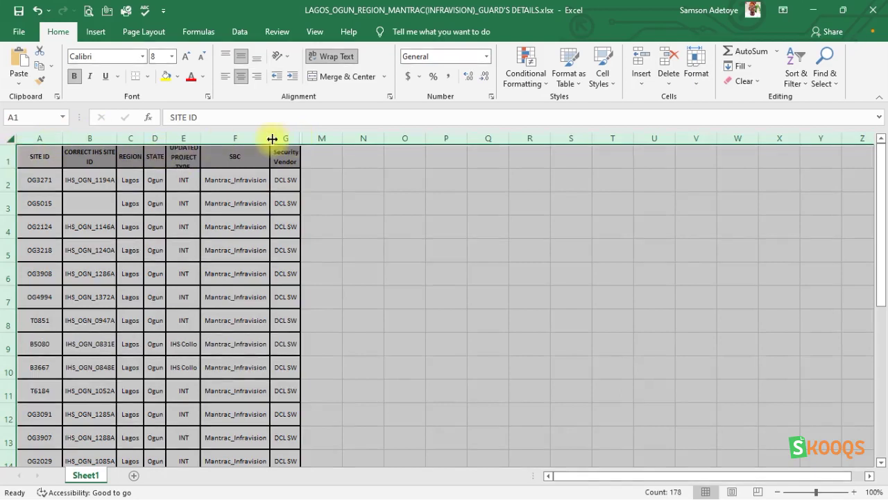
pyautogui.moveTo(270, 139); pyautogui.dragTo(476, 145)
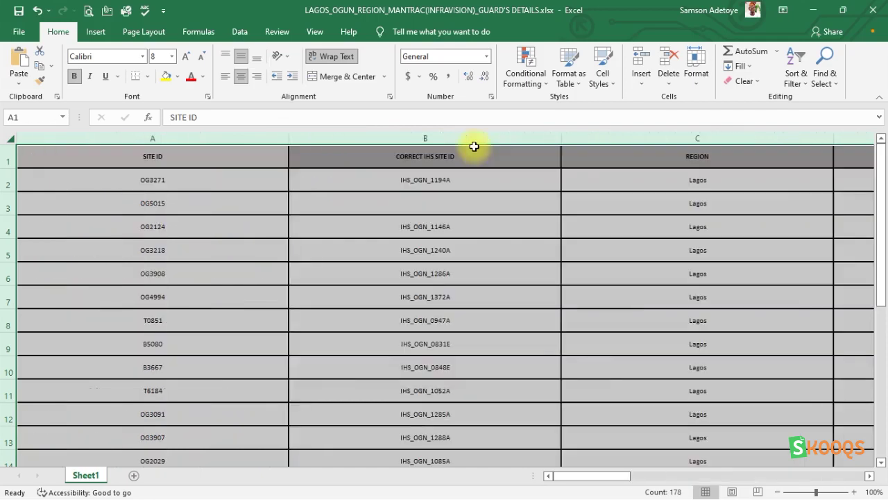
pyautogui.click(10, 141)
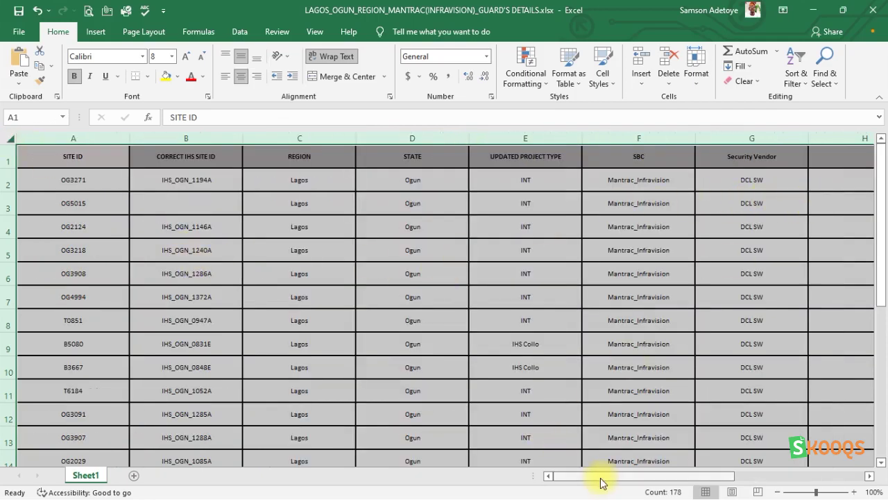
pyautogui.moveTo(601, 482); pyautogui.dragTo(361, 364)
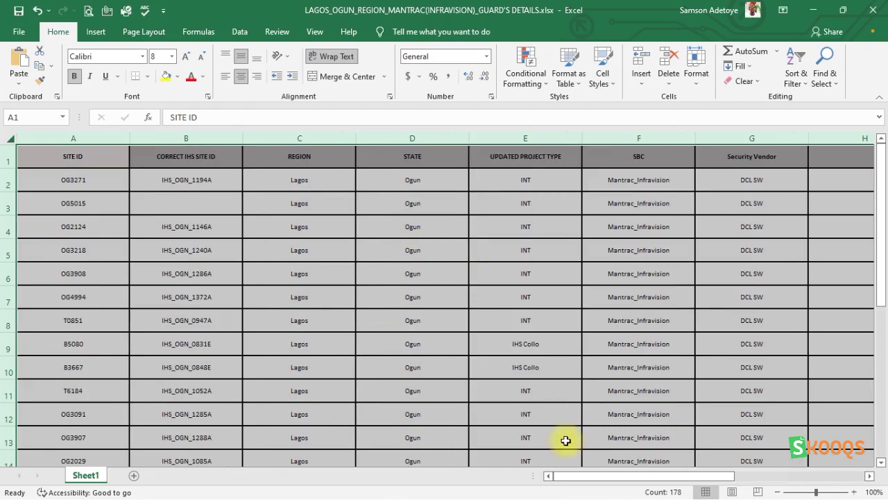
pyautogui.moveTo(575, 478); pyautogui.dragTo(611, 476)
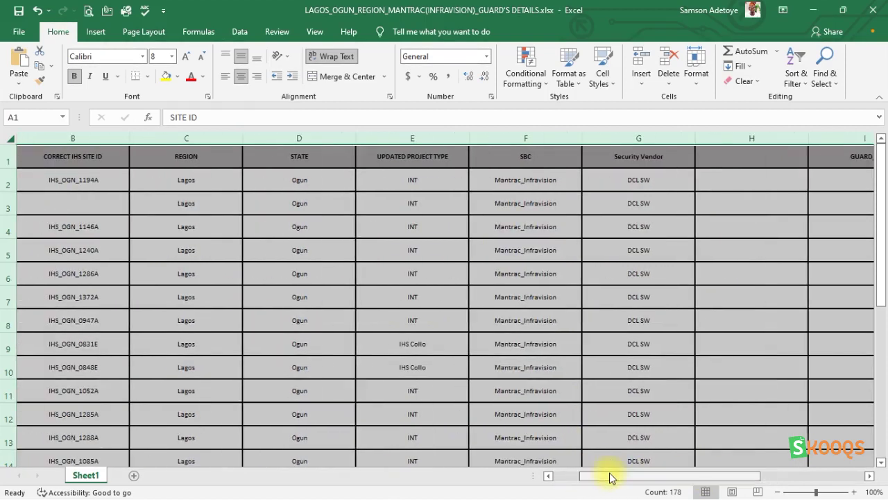
# Step: Narrow all columns of the sheet uniformly to about half their current width
pyautogui.click(471, 151)
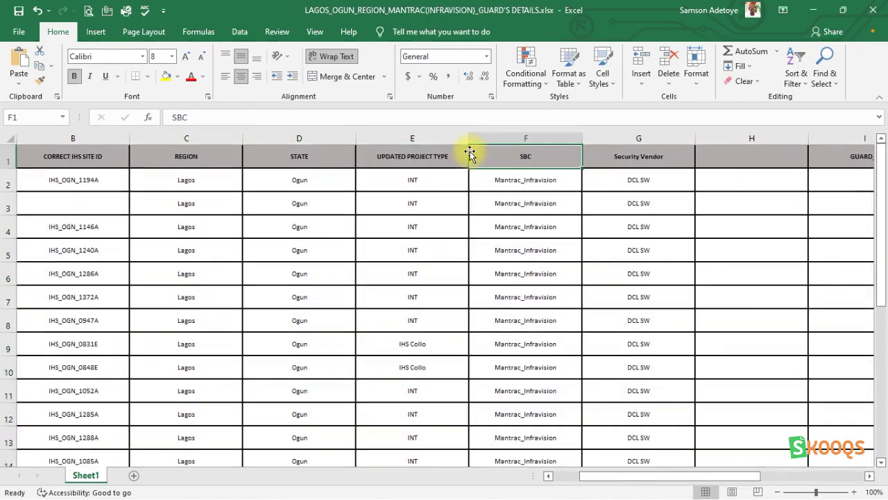
pyautogui.click(10, 138)
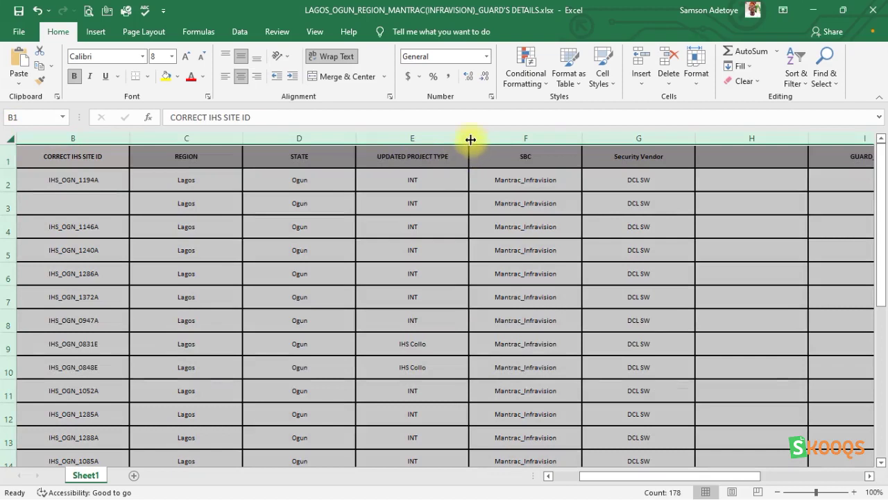
pyautogui.moveTo(470, 139); pyautogui.dragTo(440, 146)
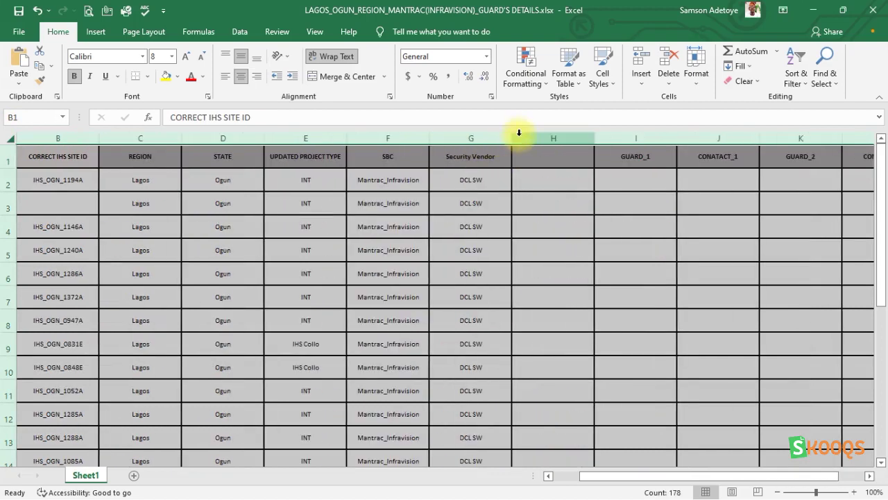
pyautogui.moveTo(513, 143); pyautogui.dragTo(461, 144)
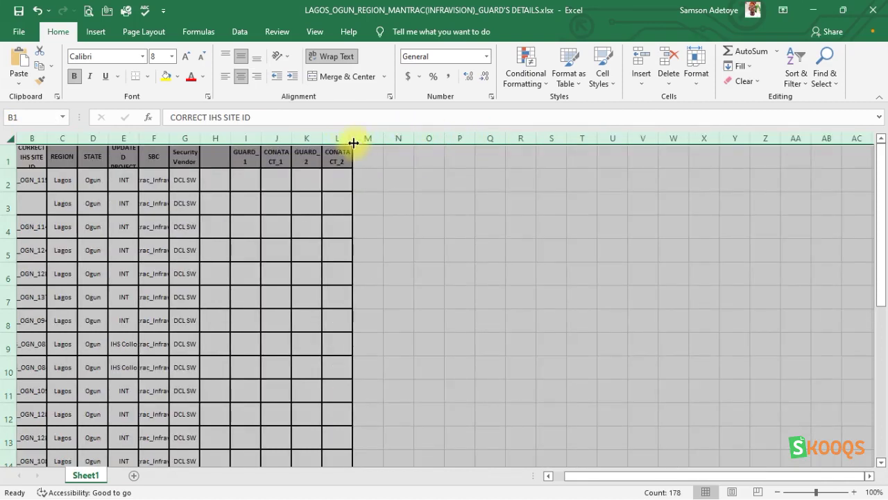
pyautogui.moveTo(353, 142); pyautogui.dragTo(382, 141)
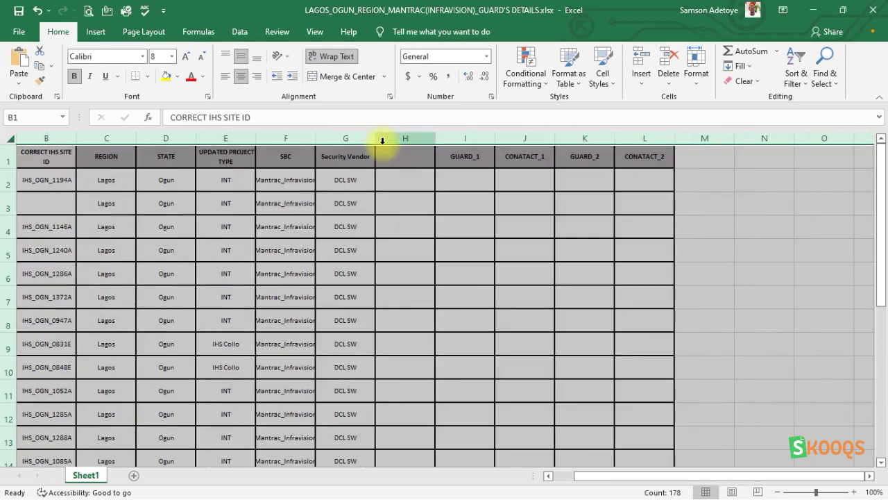
pyautogui.scroll(-8, 156, 348)
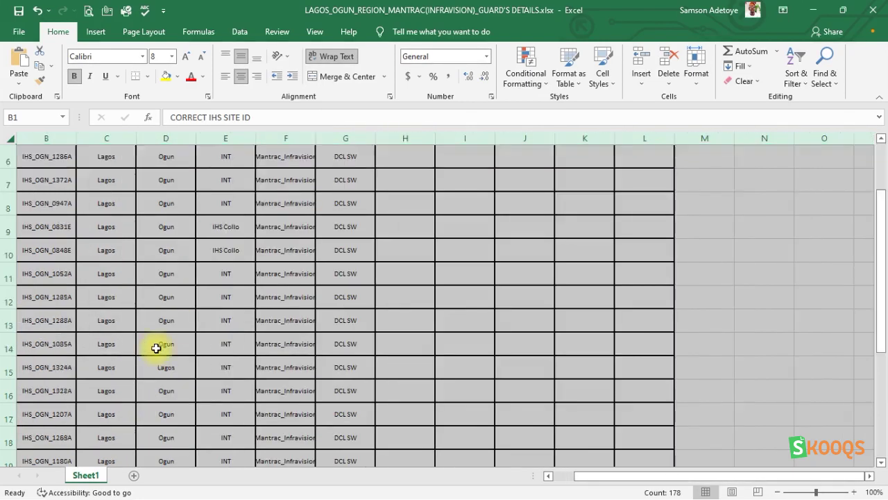
pyautogui.scroll(8, 155, 347)
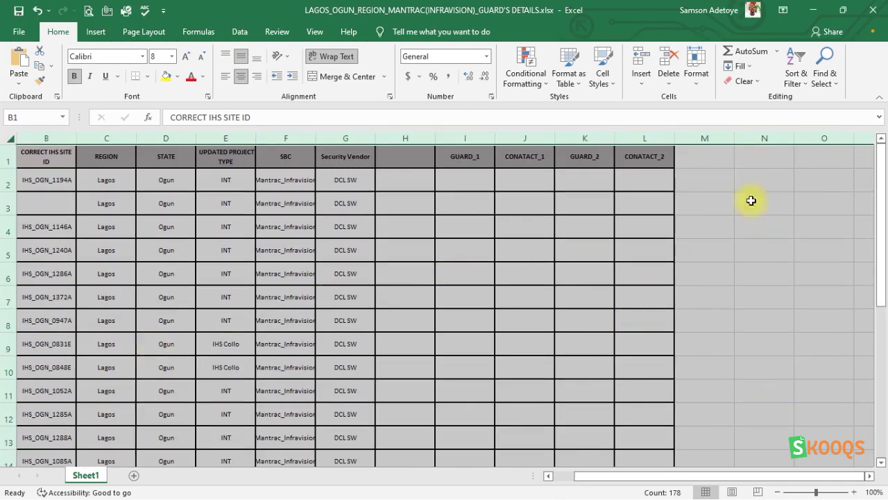
# Step: Try to unhide any hidden rows across the whole selected sheet, and clear the selection at cell J4
pyautogui.rightClick(673, 157)
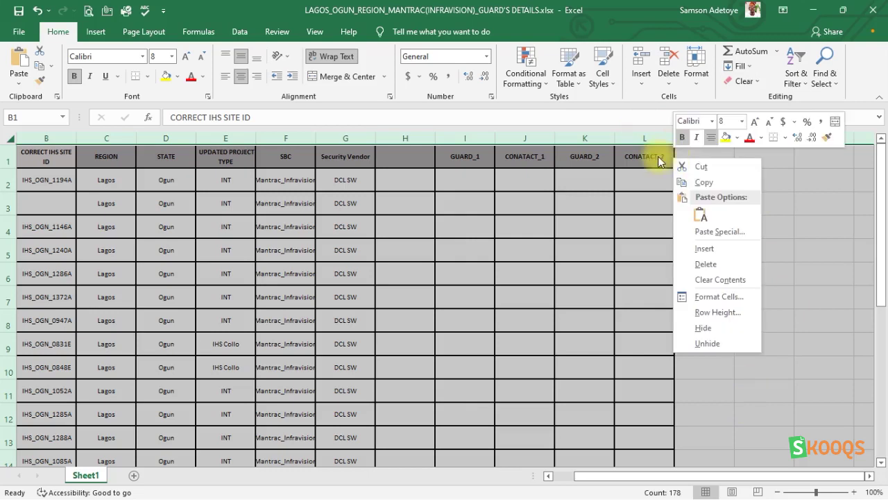
pyautogui.click(701, 344)
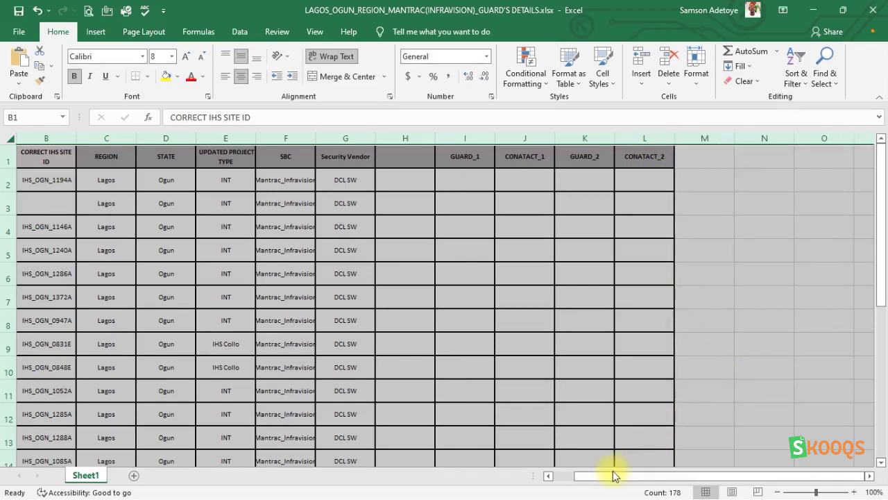
pyautogui.moveTo(638, 476); pyautogui.dragTo(559, 413)
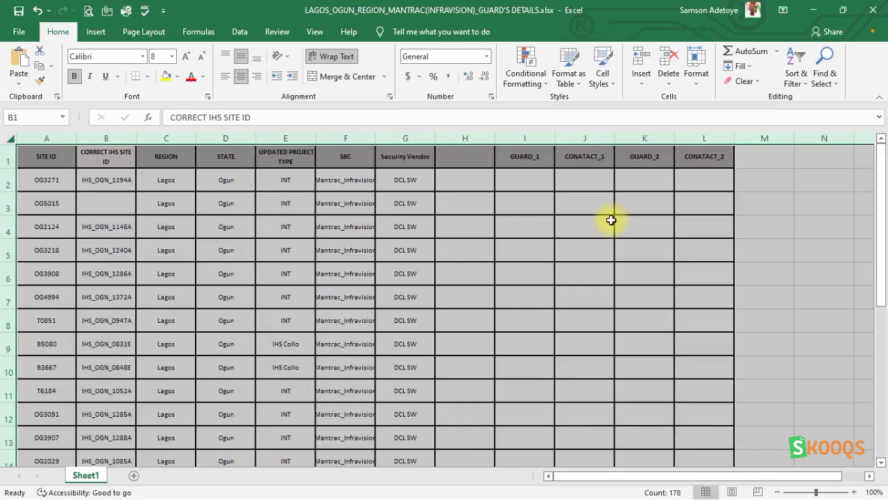
pyautogui.click(610, 220)
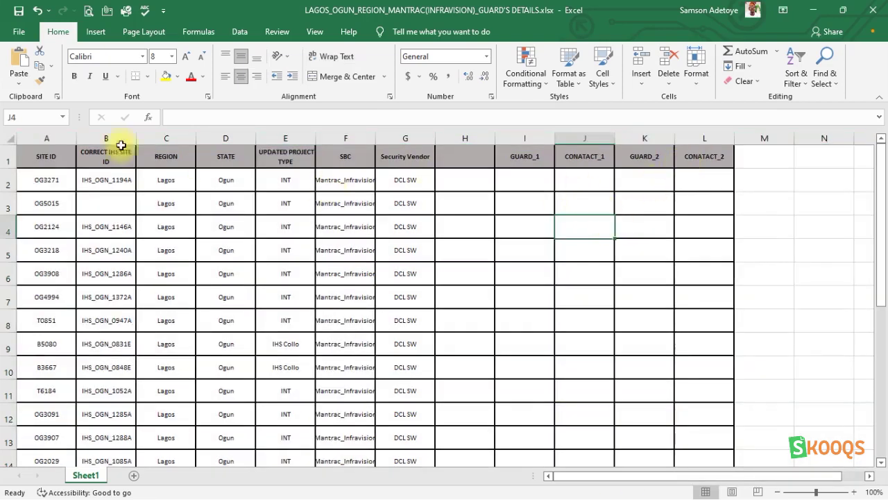
pyautogui.click(11, 138)
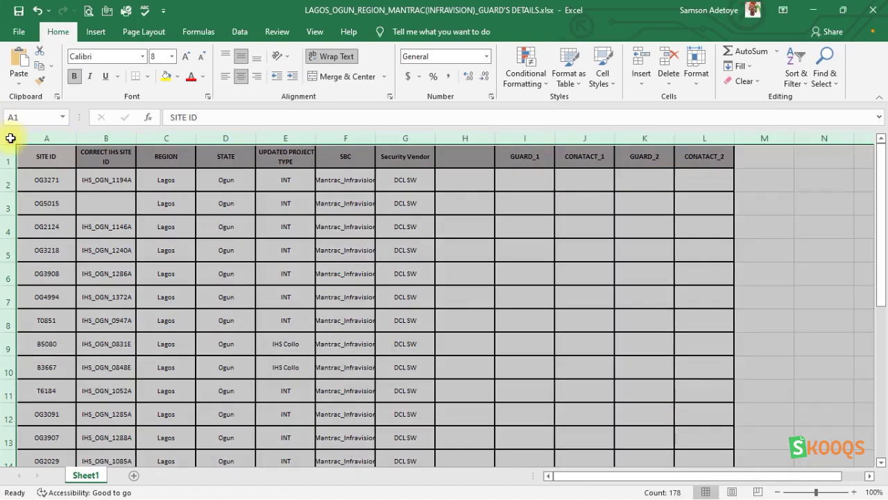
pyautogui.click(733, 152)
pyautogui.click(735, 152)
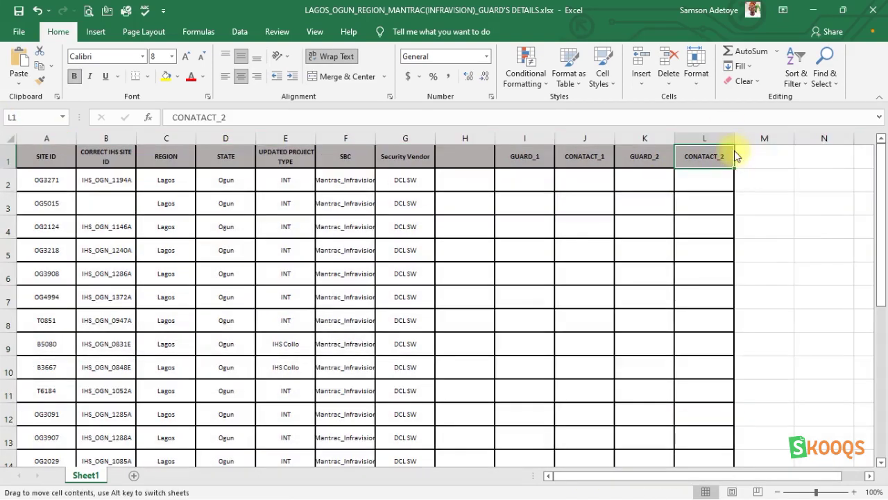
pyautogui.rightClick(734, 153)
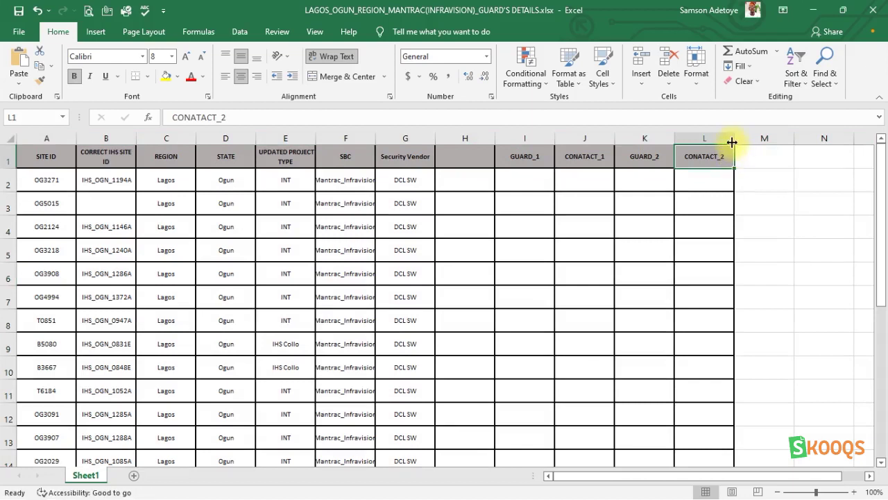
pyautogui.rightClick(730, 161)
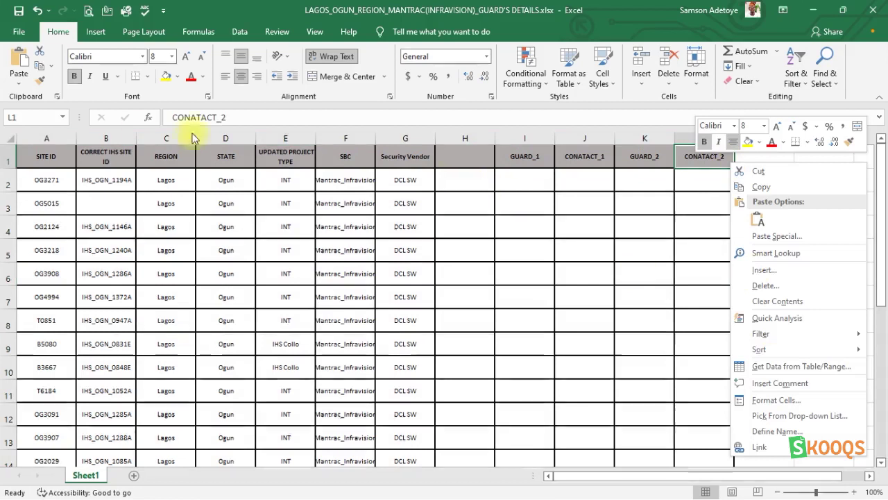
pyautogui.click(31, 149)
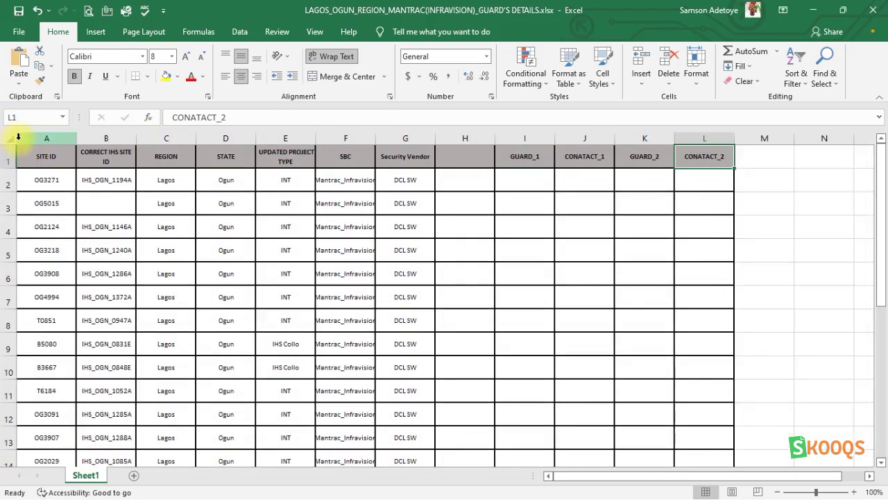
# Step: Undo the last sheet-wide column width change, check the rows, and deselect the sheet at cell J4
pyautogui.click(10, 138)
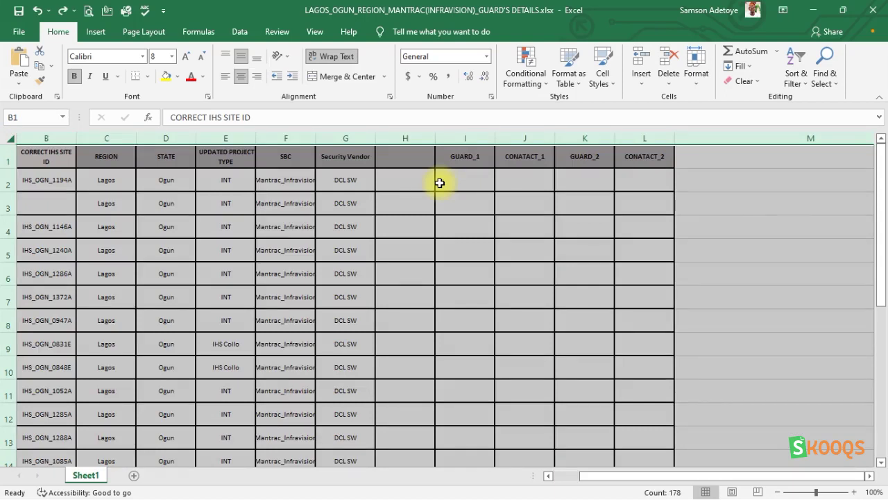
pyautogui.scroll(-2, 533, 291)
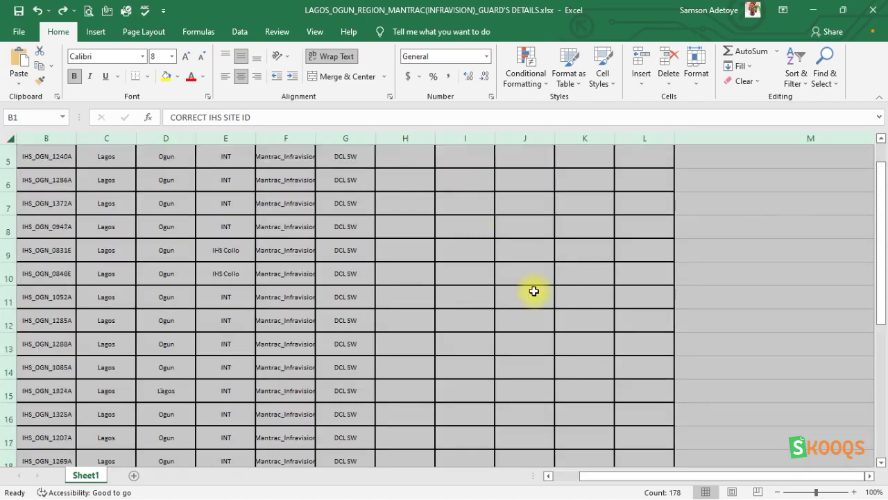
pyautogui.scroll(2, 533, 291)
pyautogui.scroll(1, 534, 290)
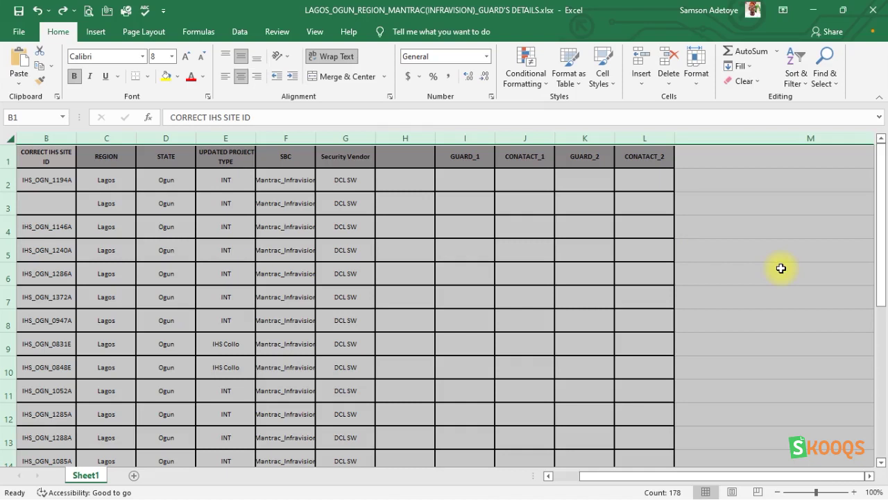
pyautogui.click(523, 217)
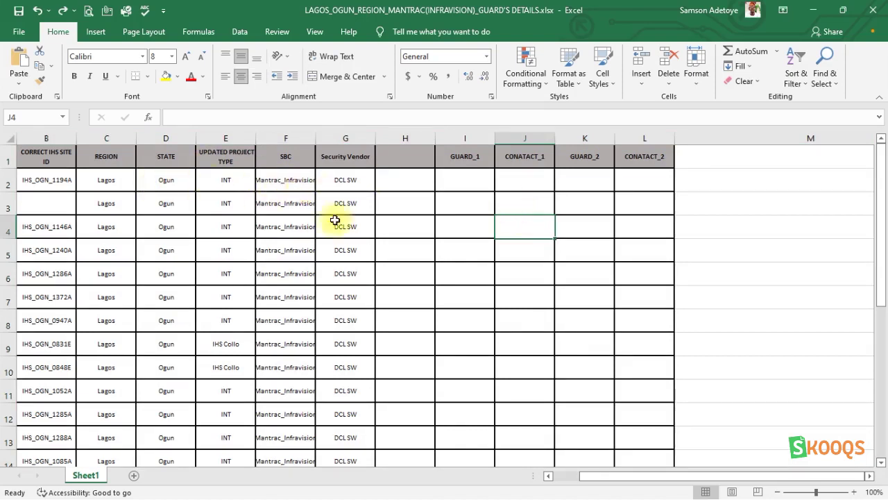
# Step: Widen the SBC column to about twice its width so that its entries fit on one line
pyautogui.click(294, 167)
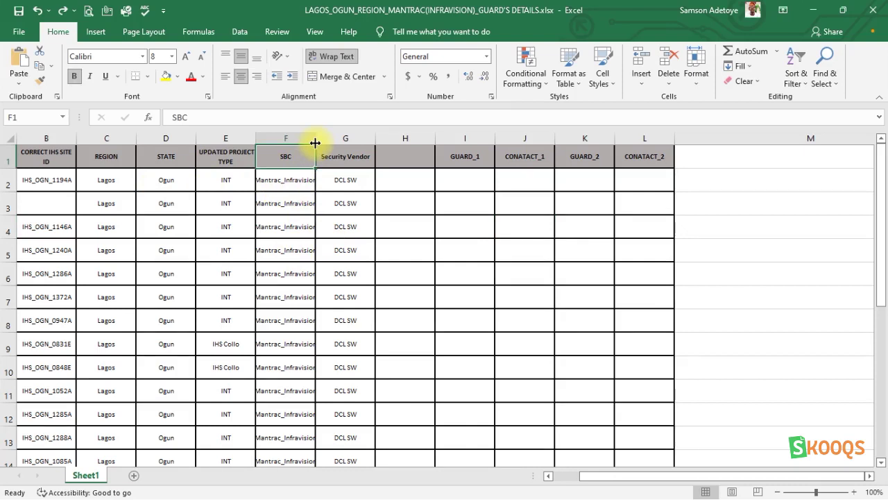
pyautogui.moveTo(315, 143); pyautogui.dragTo(370, 148)
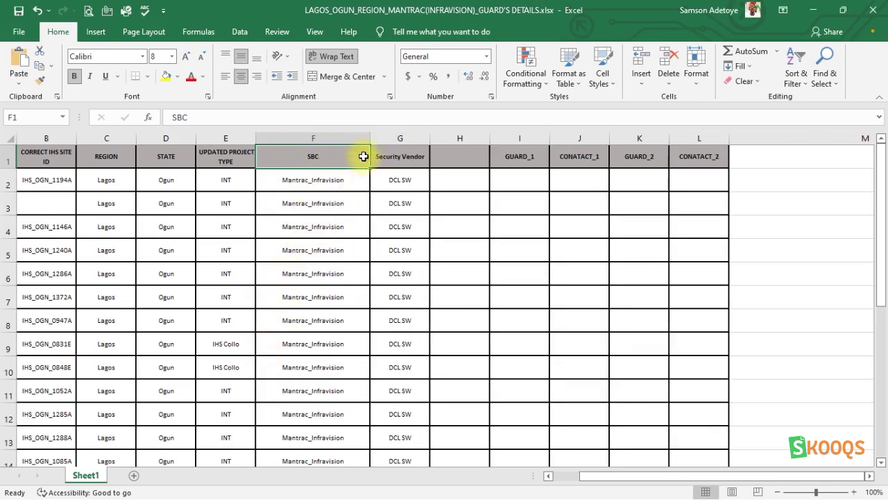
pyautogui.moveTo(372, 153)
pyautogui.mouseDown()
pyautogui.moveTo(340, 150)
pyautogui.moveTo(407, 153)
pyautogui.moveTo(339, 150)
pyautogui.moveTo(364, 143)
pyautogui.mouseUp()
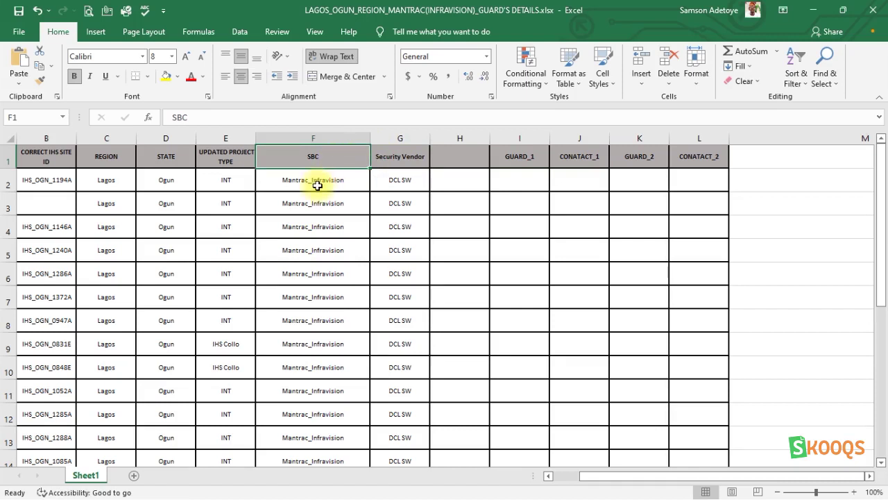
# Step: Turn off text wrapping for the entire SBC column
pyautogui.click(313, 140)
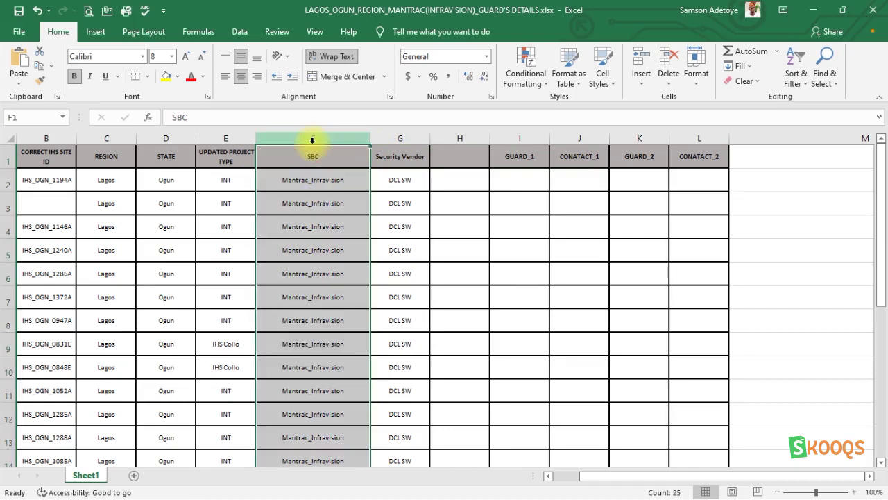
pyautogui.click(333, 58)
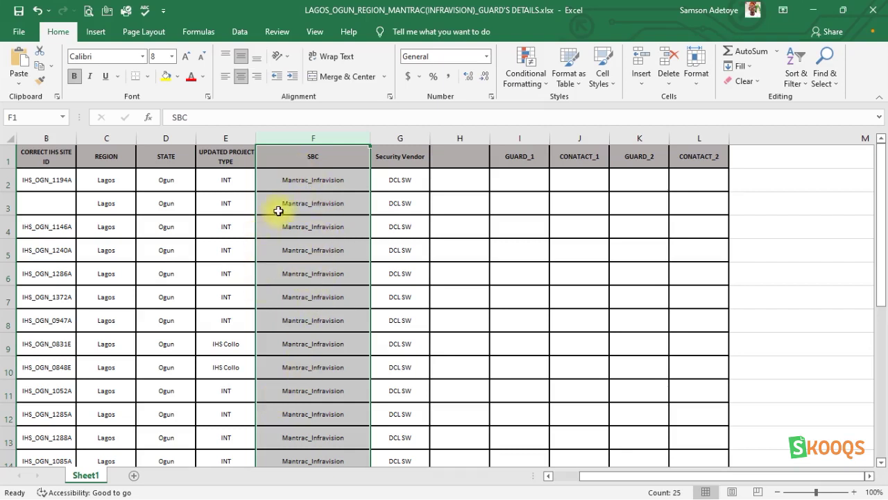
pyautogui.scroll(-1, 298, 345)
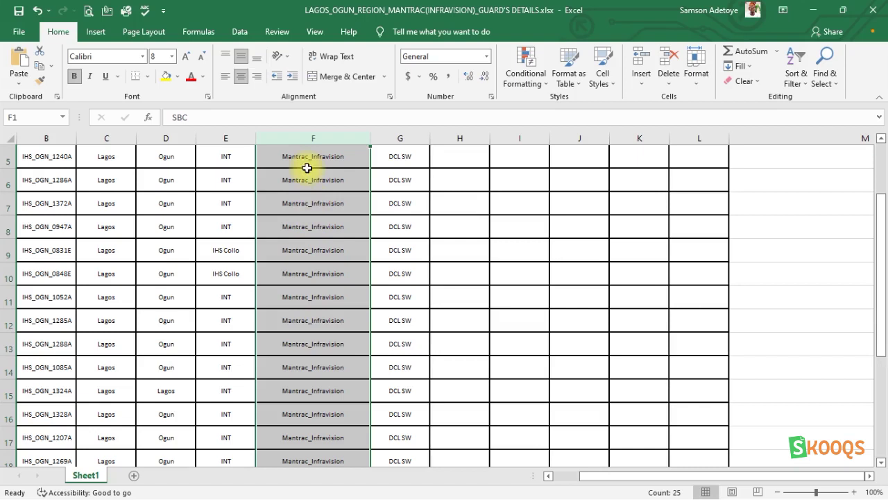
# Step: Merge and center all of header row 1 into one cell, accepting the loss of the other header values, and inspect its text
pyautogui.scroll(1, 306, 183)
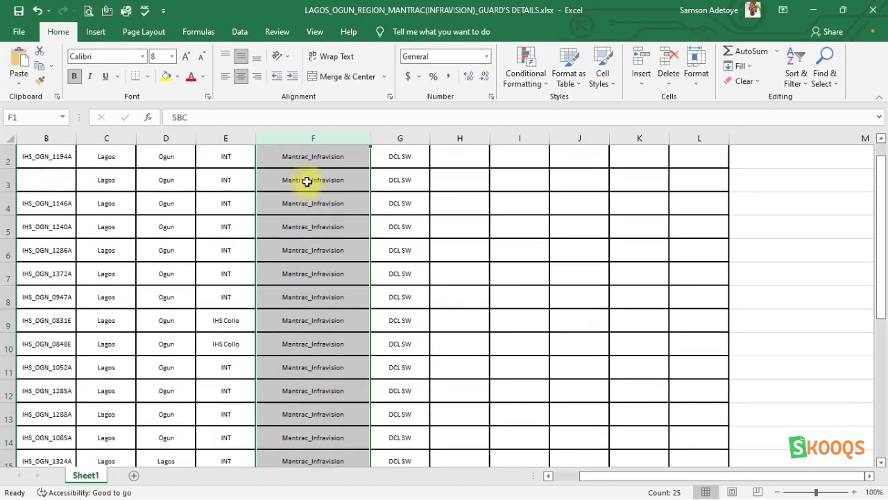
pyautogui.scroll(1, 309, 166)
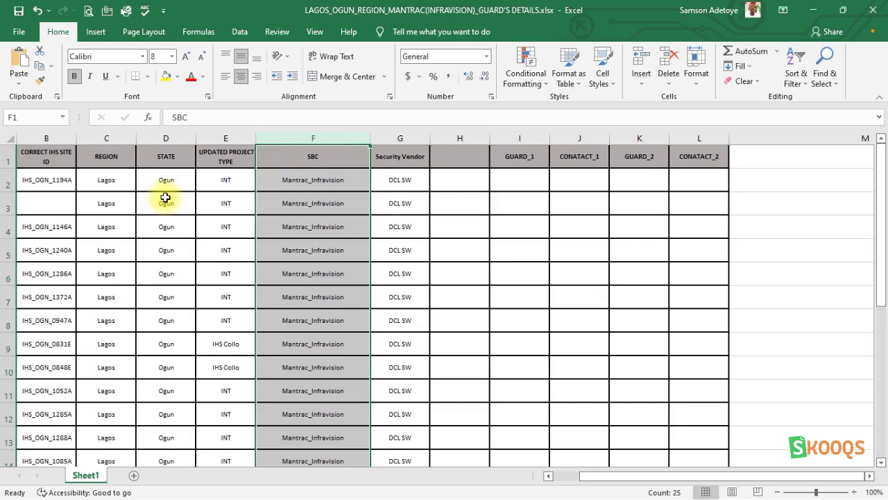
pyautogui.click(64, 156)
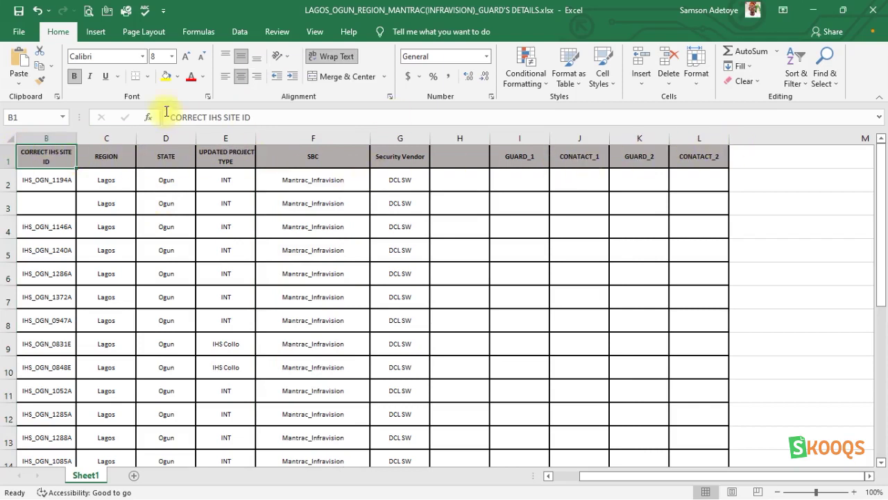
pyautogui.click(10, 154)
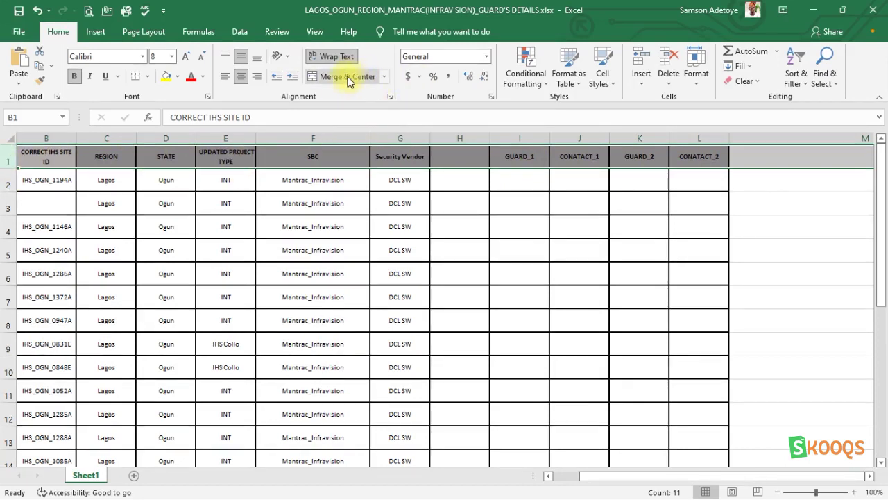
pyautogui.click(383, 76)
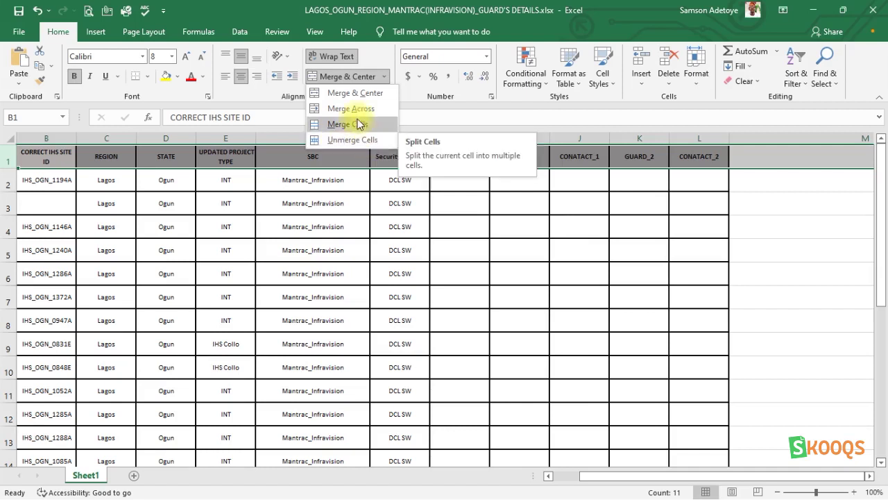
pyautogui.click(345, 95)
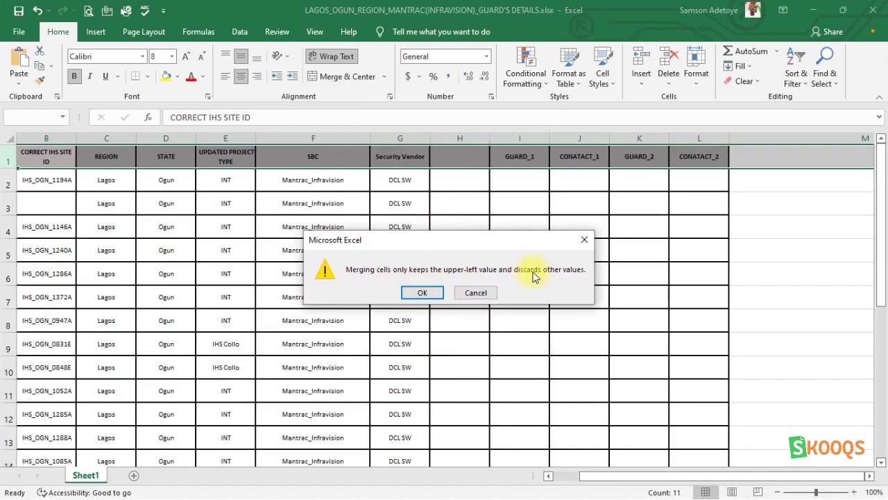
pyautogui.click(423, 294)
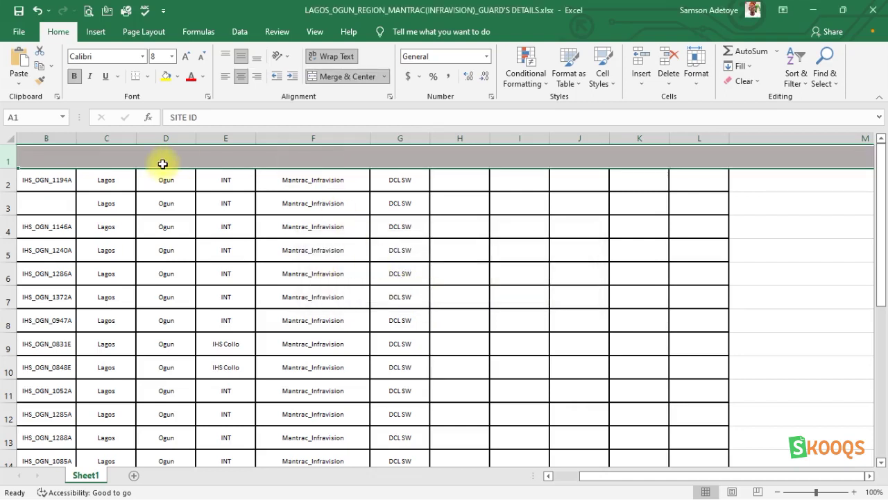
pyautogui.doubleClick(99, 160)
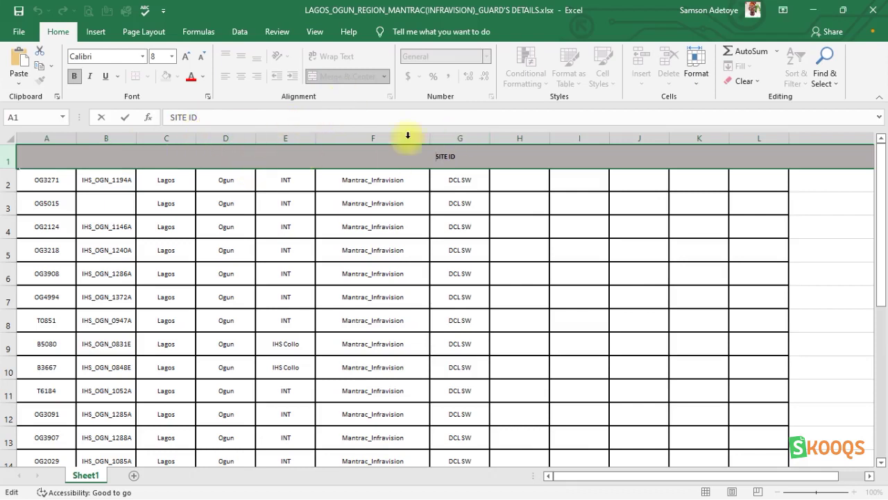
pyautogui.click(462, 180)
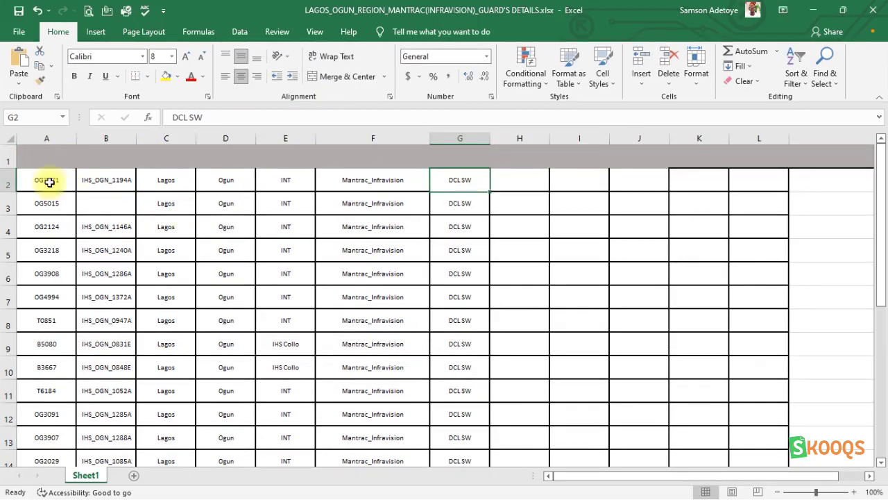
# Step: Enlarge the SITE ID text in the merged row 1 cell to font size 22
pyautogui.click(274, 154)
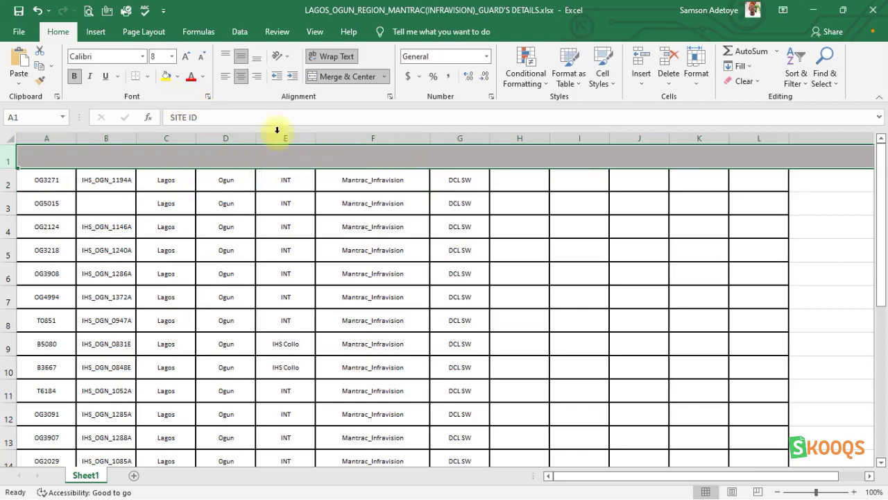
pyautogui.moveTo(170, 118); pyautogui.dragTo(243, 115)
pyautogui.click(186, 59)
pyautogui.click(186, 59)
pyautogui.click(186, 59)
pyautogui.click(186, 59)
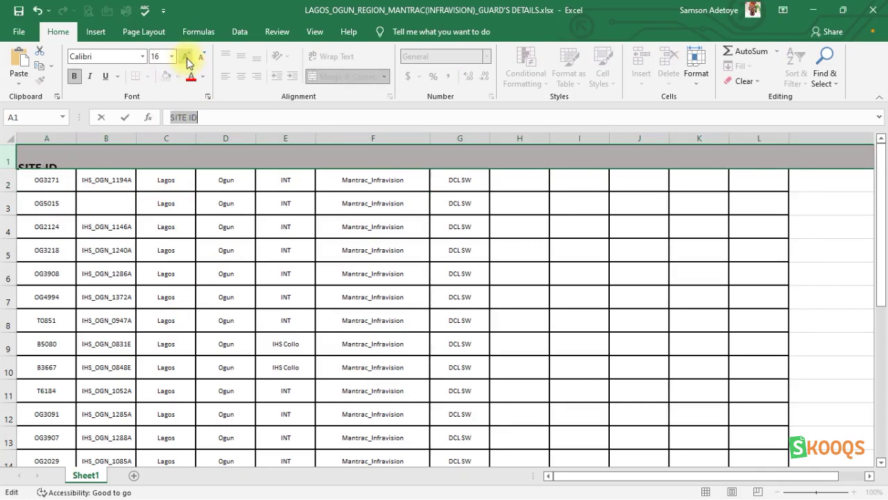
pyautogui.click(187, 58)
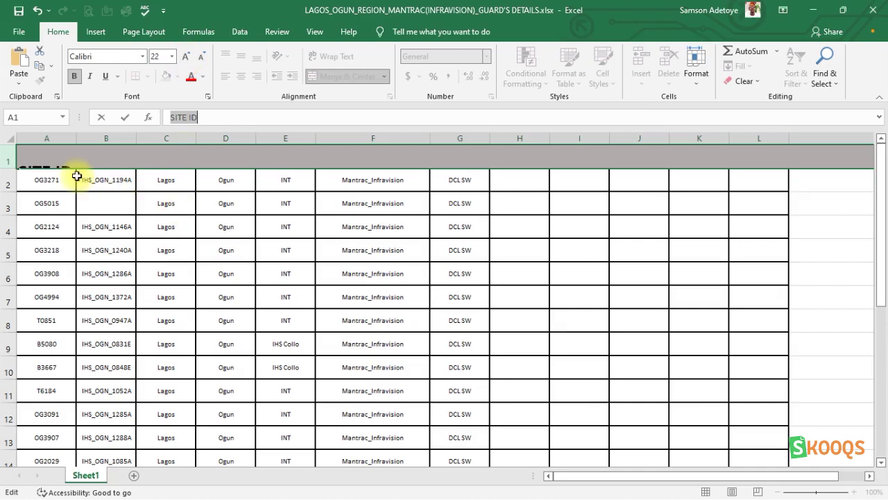
pyautogui.click(11, 174)
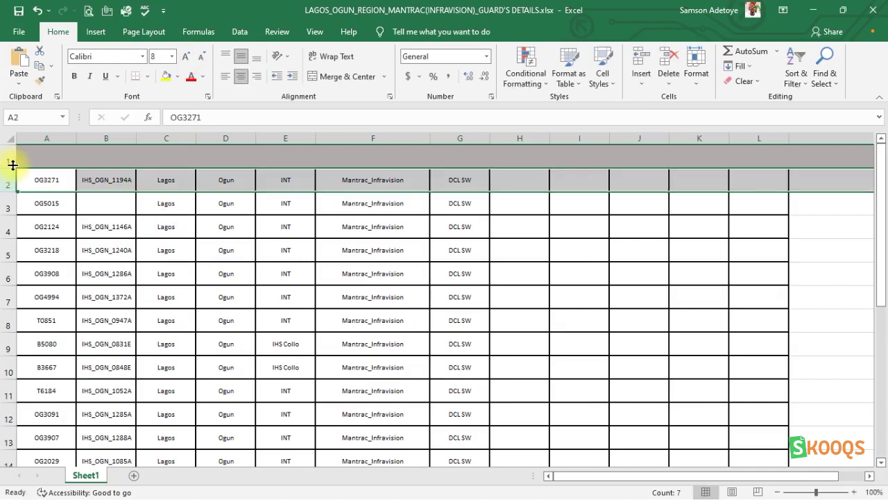
# Step: Try a taller and a shorter height for merged row 1, undoing each height change
pyautogui.moveTo(15, 167); pyautogui.dragTo(12, 180)
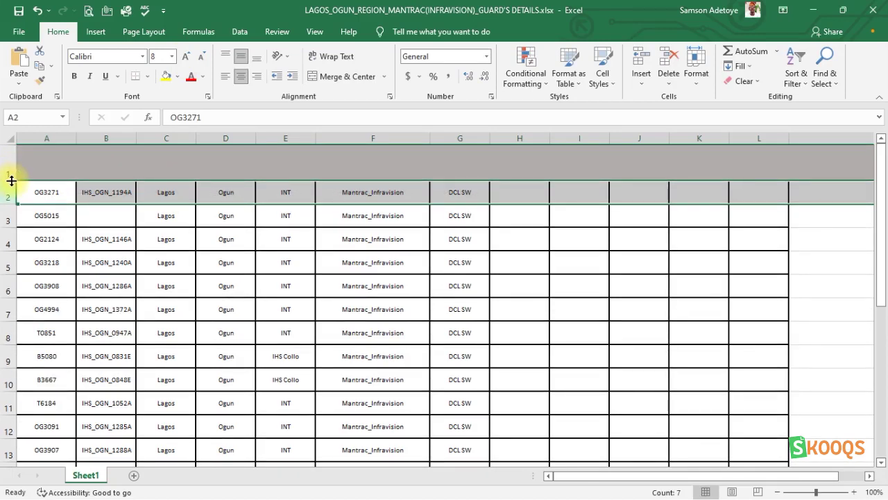
pyautogui.hotkey('ctrl', 'z')
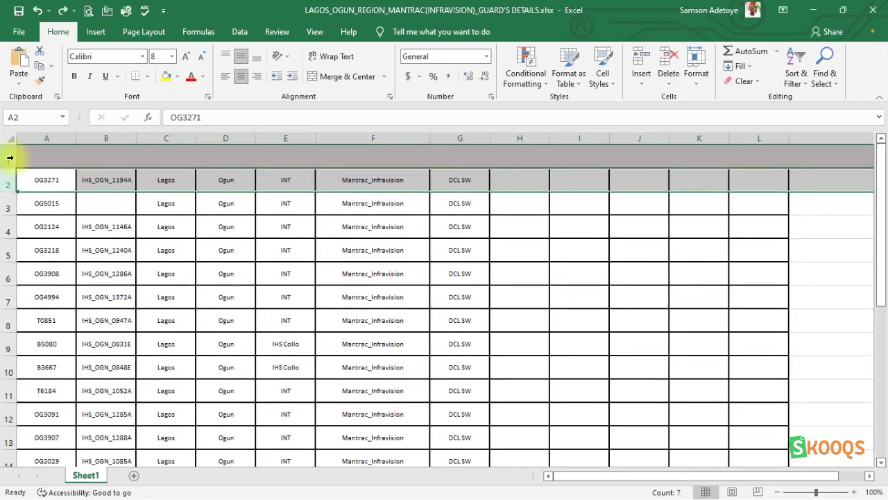
pyautogui.click(10, 157)
pyautogui.moveTo(15, 171); pyautogui.dragTo(17, 157)
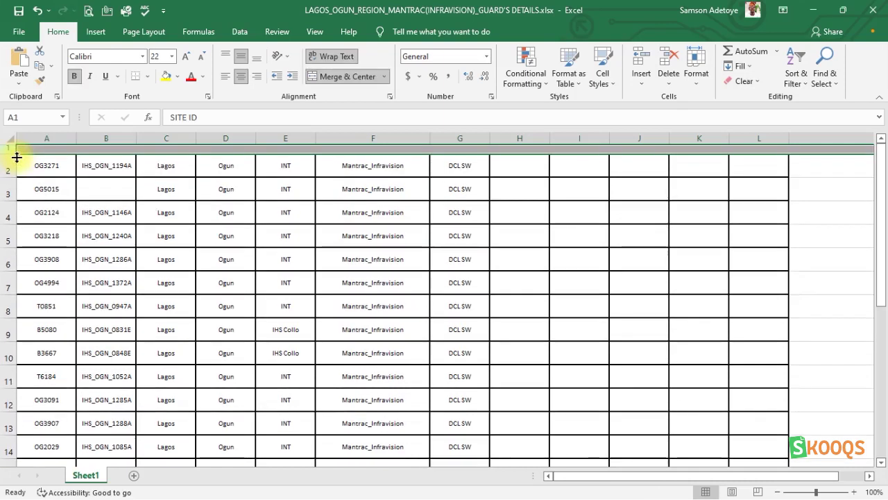
pyautogui.hotkey('ctrl', 'z')
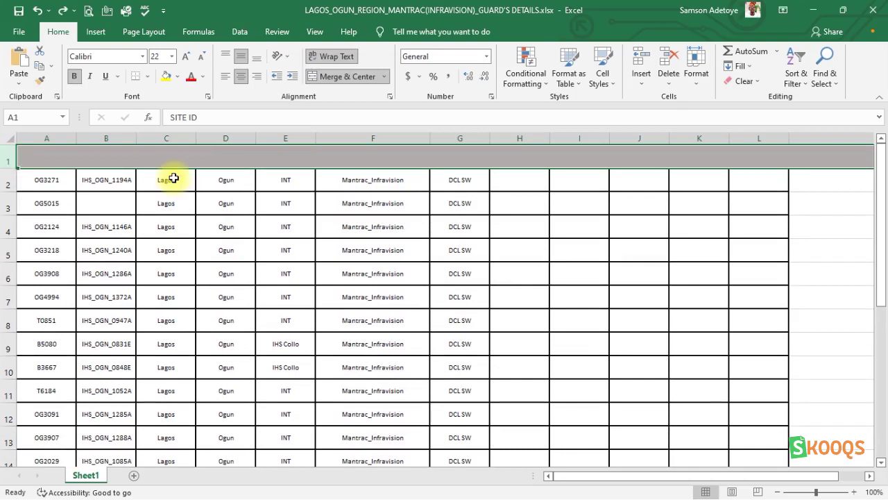
# Step: Undo and redo the recent row 1 changes, stopping where the row is merged and its font enlargement is undone
pyautogui.hotkey('ctrl', 'z')
pyautogui.hotkey('ctrl', 'z')
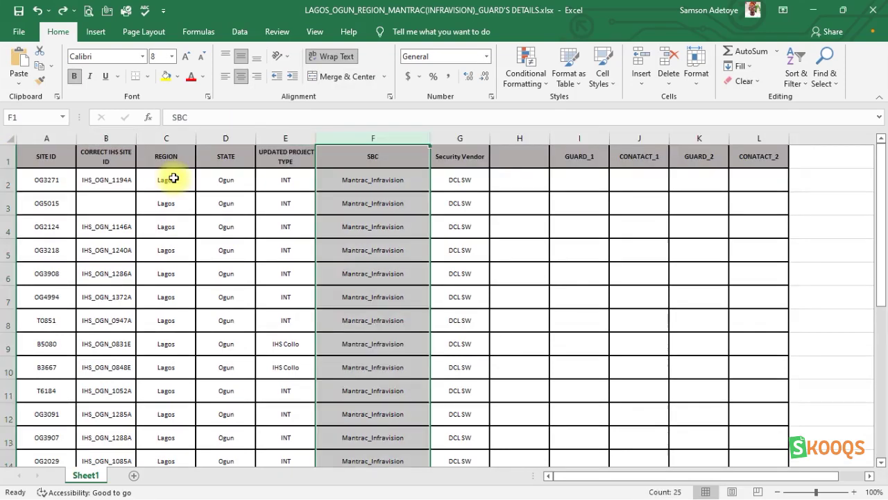
pyautogui.click(62, 11)
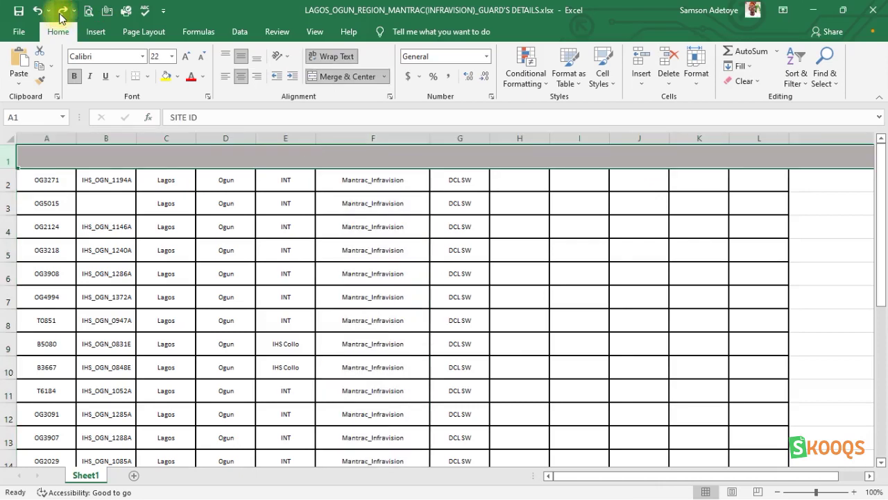
pyautogui.click(61, 12)
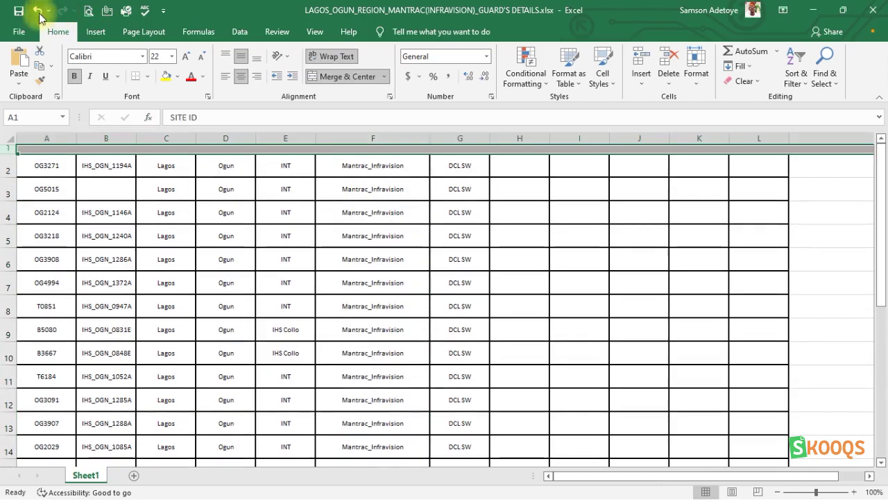
pyautogui.click(38, 11)
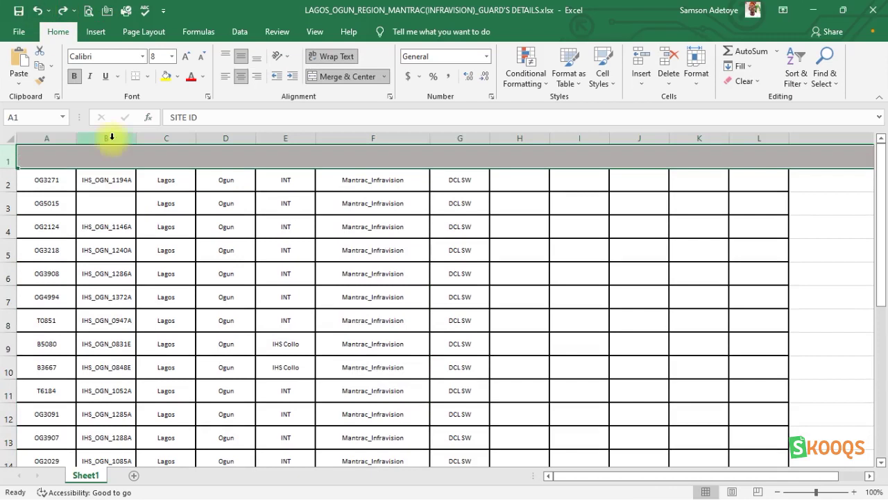
# Step: Set the SITE ID text in merged row 1 to font size 20 and finish editing by selecting cell G3
pyautogui.doubleClick(143, 165)
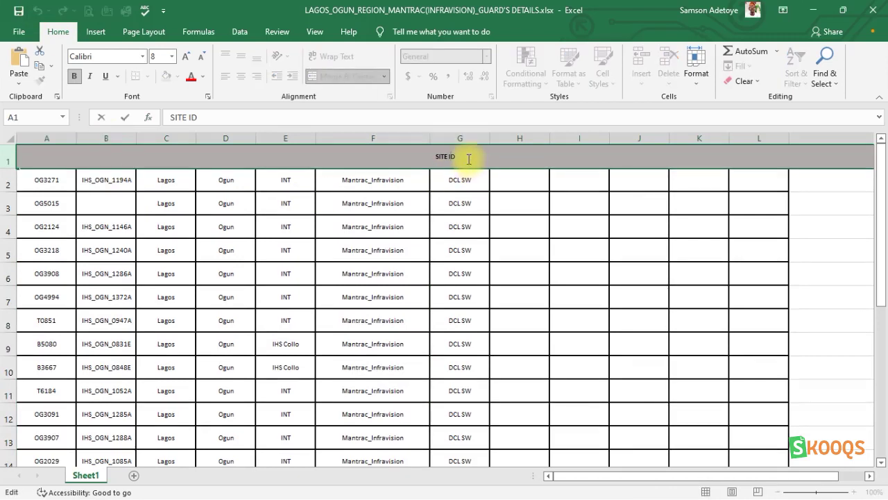
pyautogui.moveTo(436, 158); pyautogui.dragTo(458, 155)
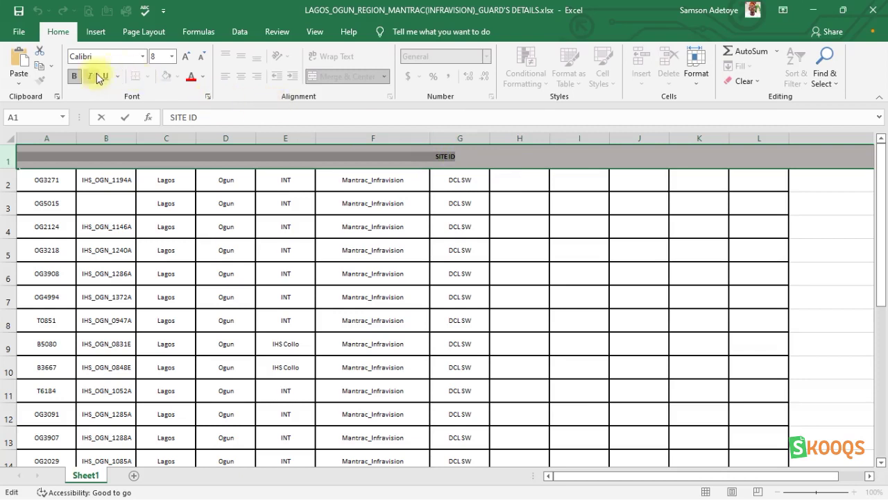
pyautogui.click(184, 57)
pyautogui.click(184, 57)
pyautogui.click(185, 56)
pyautogui.click(184, 56)
pyautogui.click(185, 56)
pyautogui.click(184, 56)
pyautogui.click(185, 56)
pyautogui.click(185, 56)
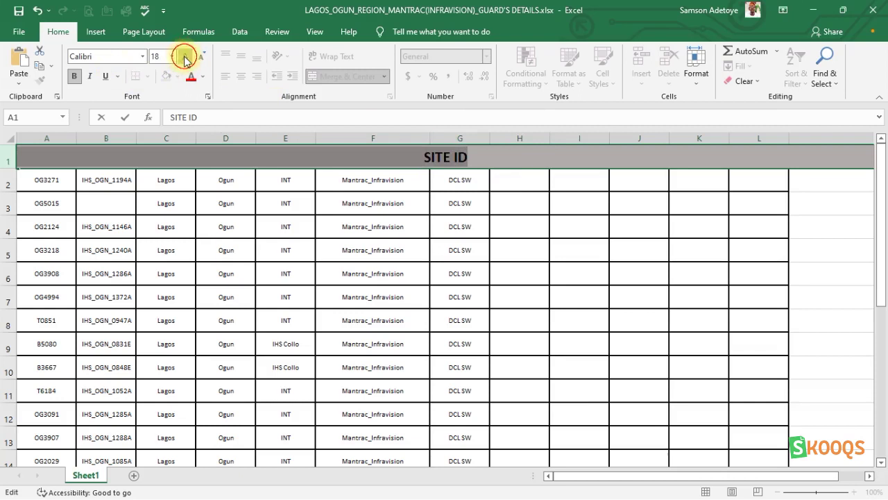
pyautogui.click(500, 160)
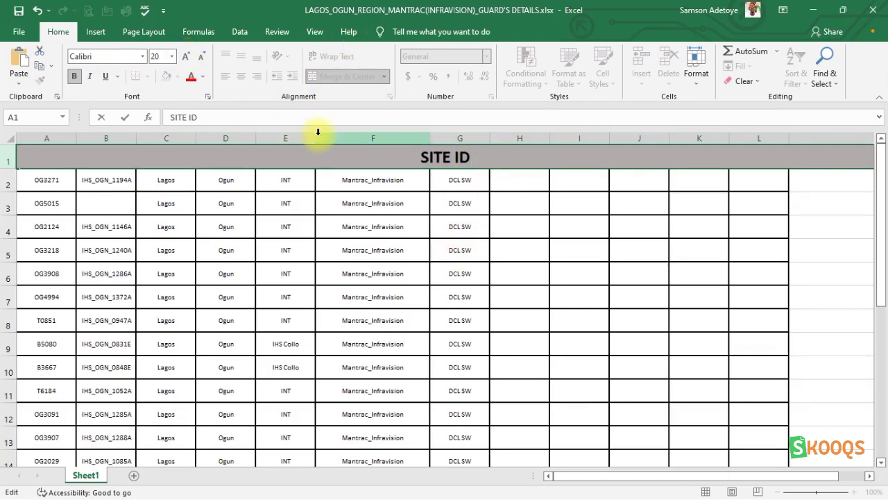
pyautogui.click(442, 214)
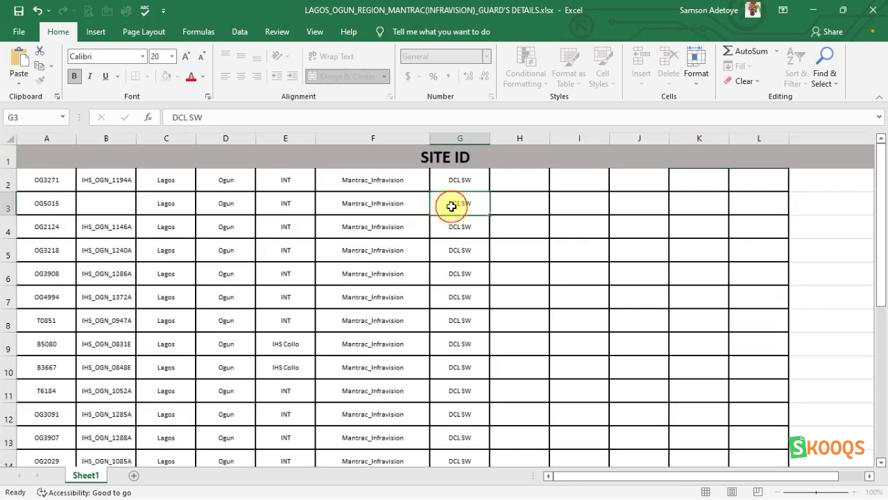